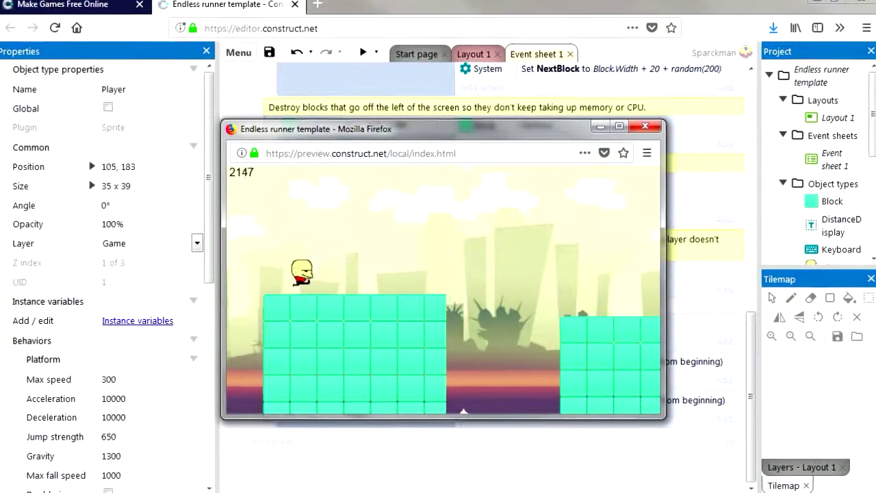
- Play-test the endless runner preview by making the yellow character jump across the block gaps
key(space)
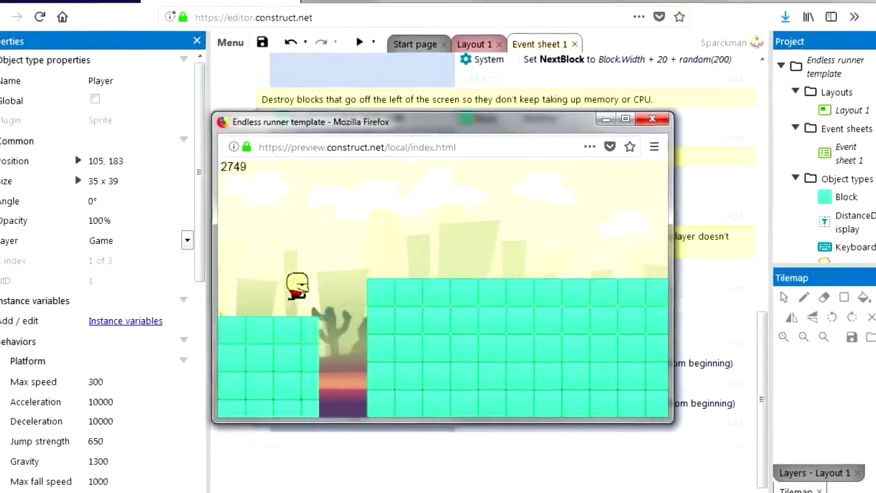
key(space)
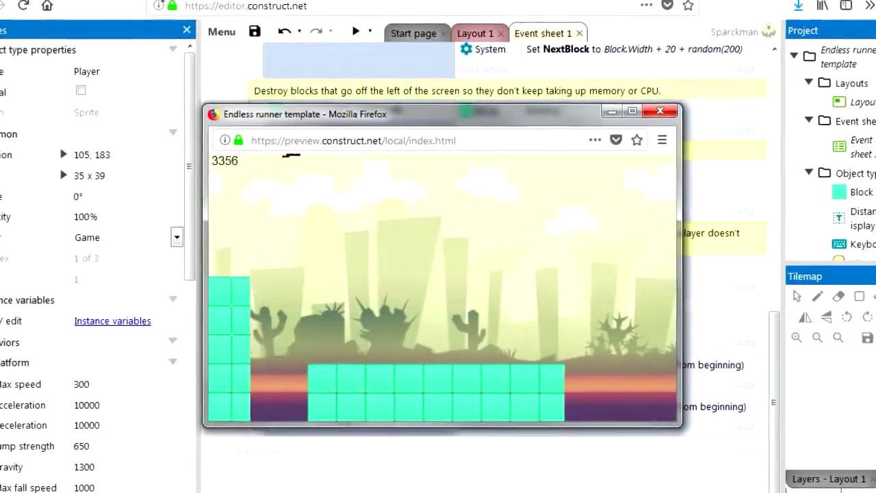
key(space)
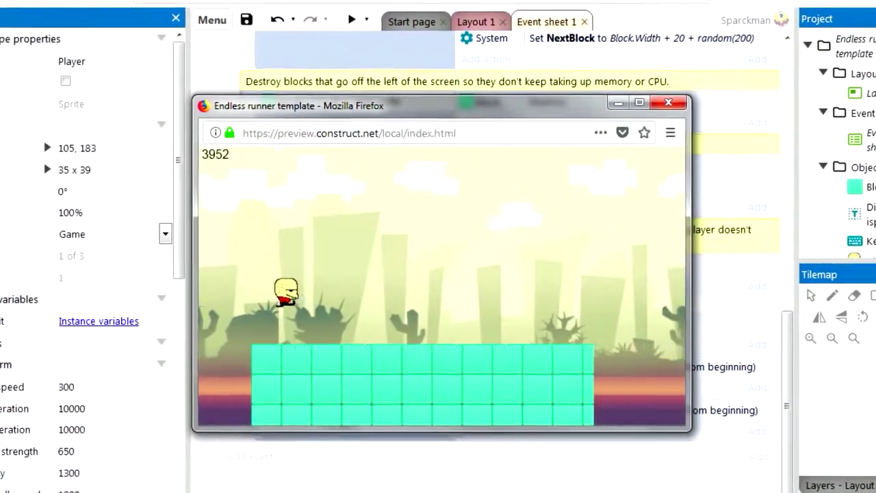
key(space)
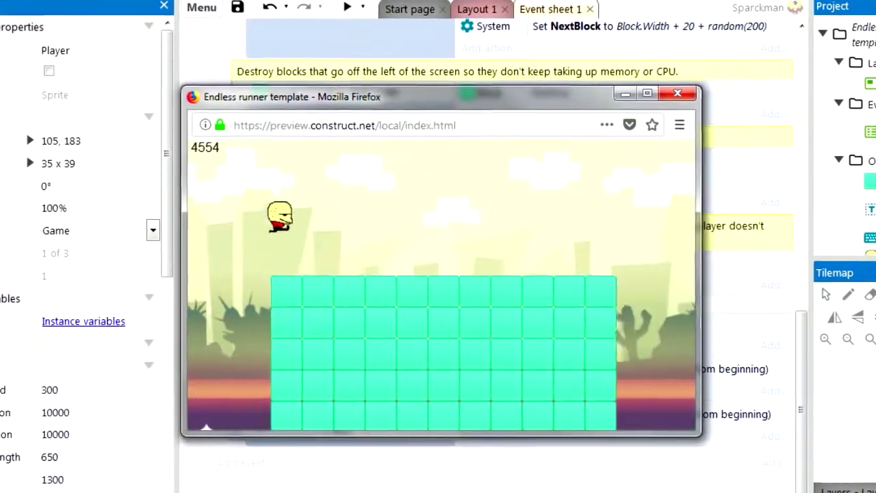
key(space)
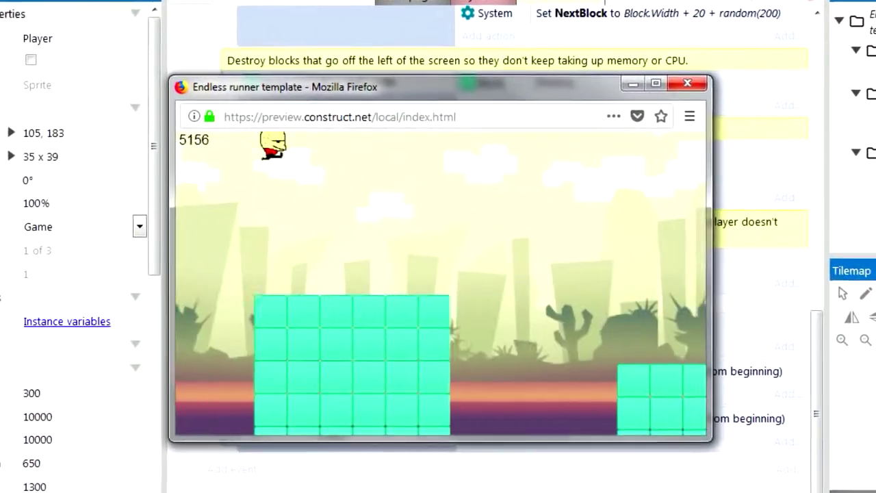
key(space)
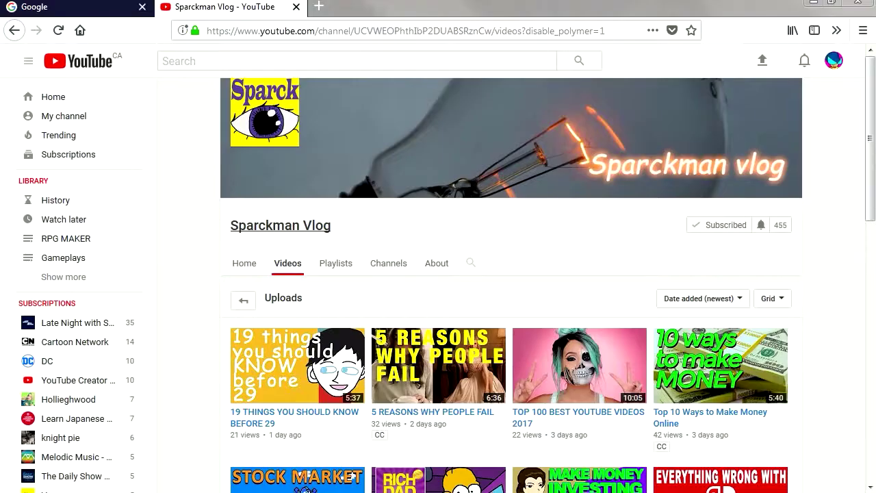
click(244, 263)
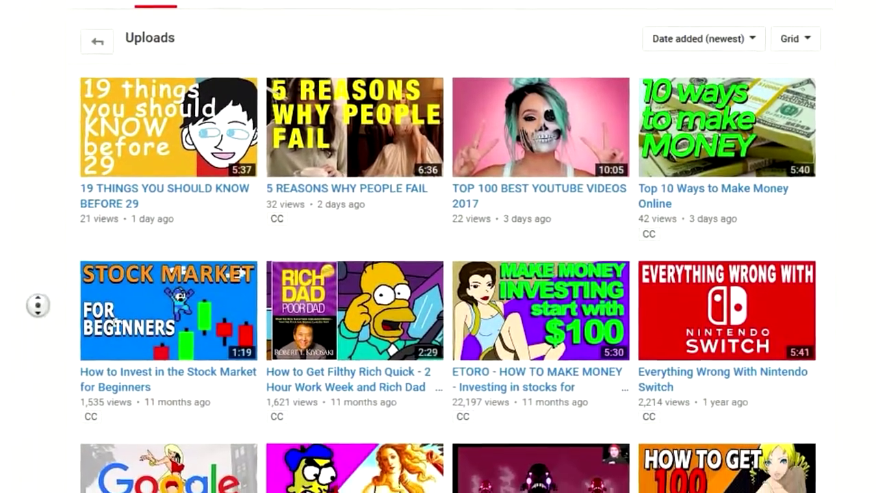
scroll(438, 274, down, 3)
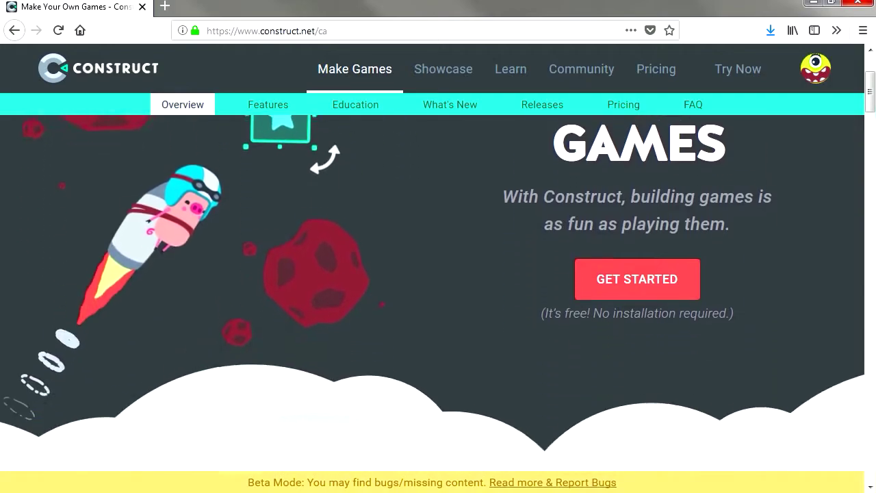
- Launch the Construct 3 editor from the construct.net free trial page and open the Endless runner template
scroll(636, 349, up, 2)
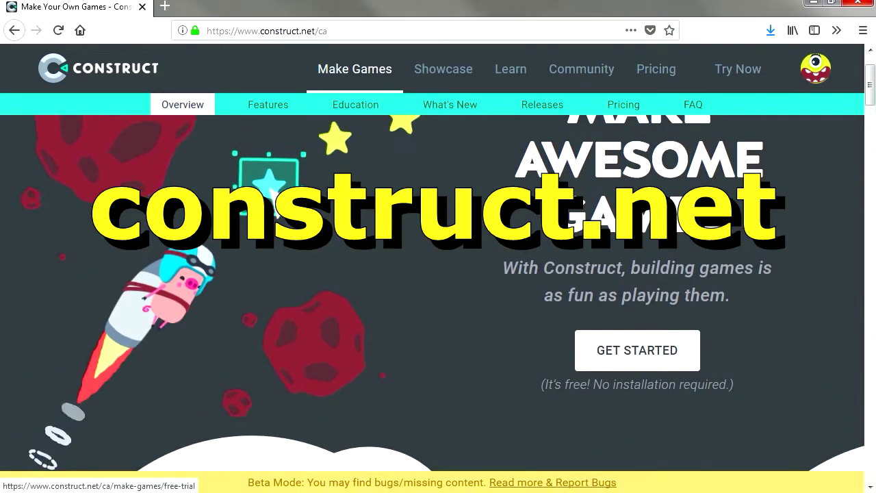
click(636, 349)
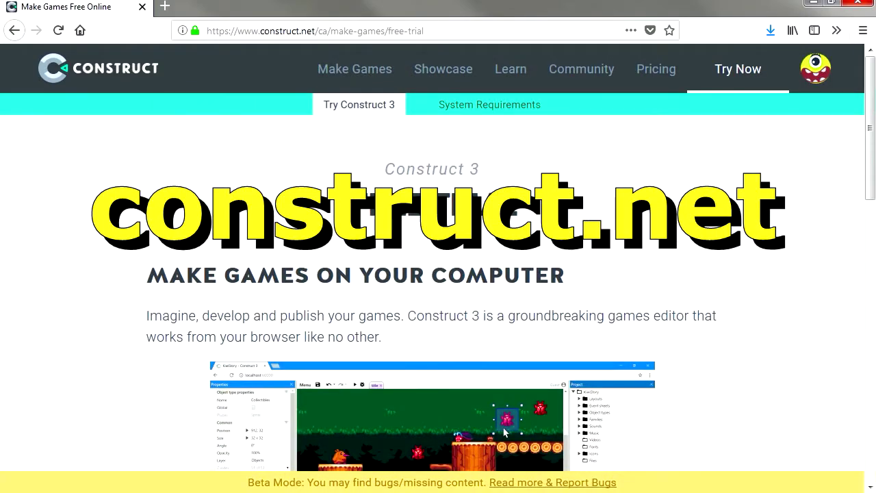
click(504, 430)
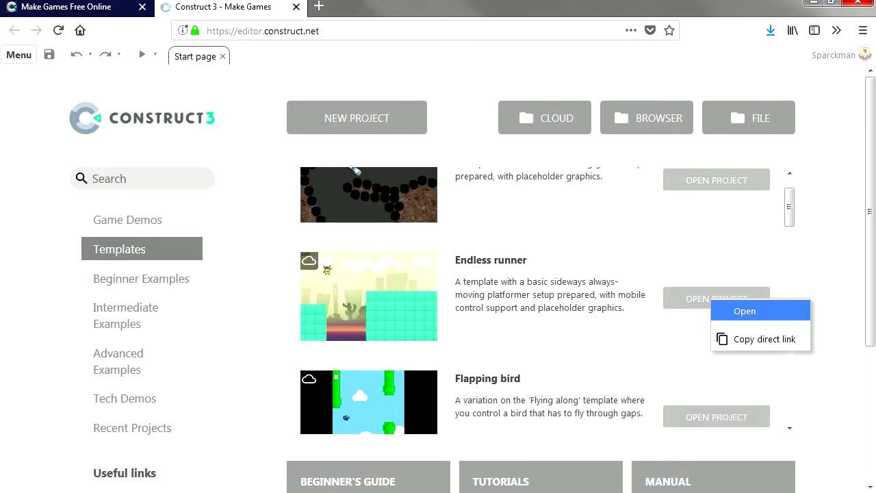
click(745, 311)
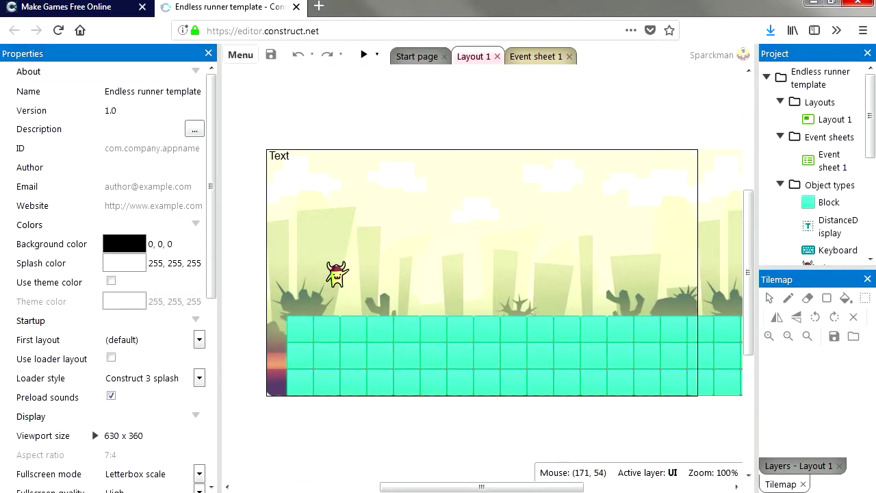
- Preview the template and play-test it by making the horned character jump across the block gaps, ending with the preview closed
scroll(137, 308, down, 3)
click(154, 335)
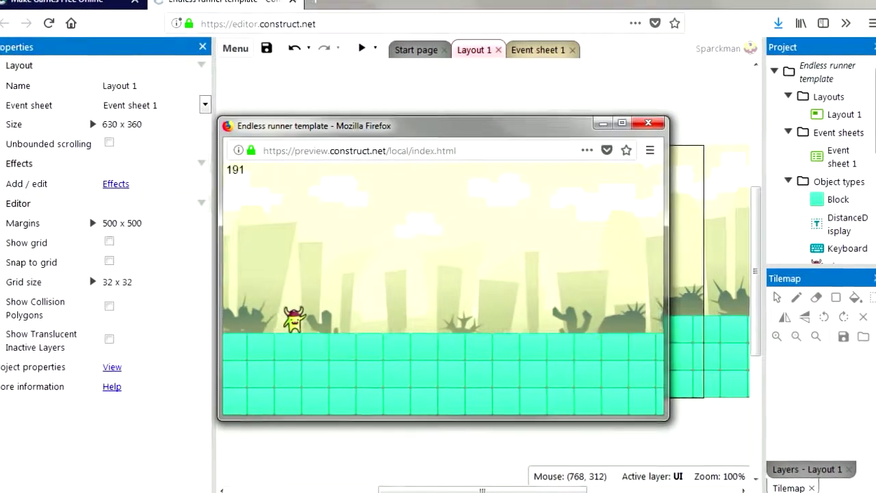
key(space)
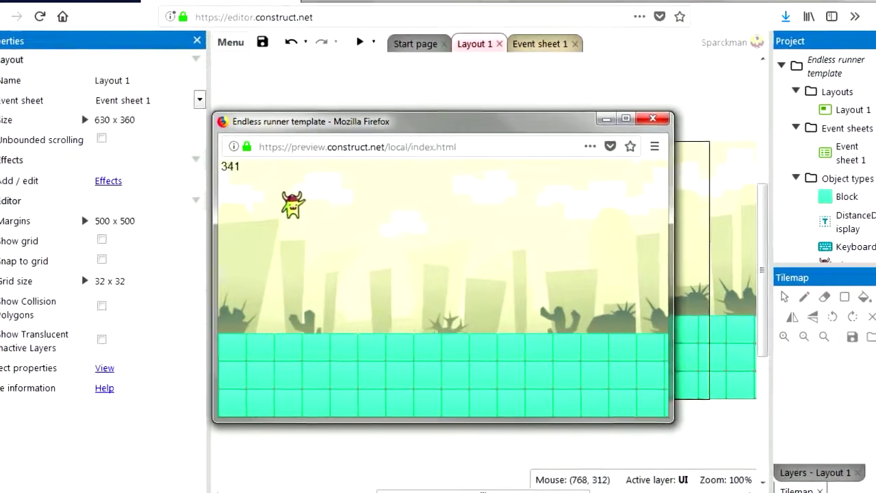
key(space)
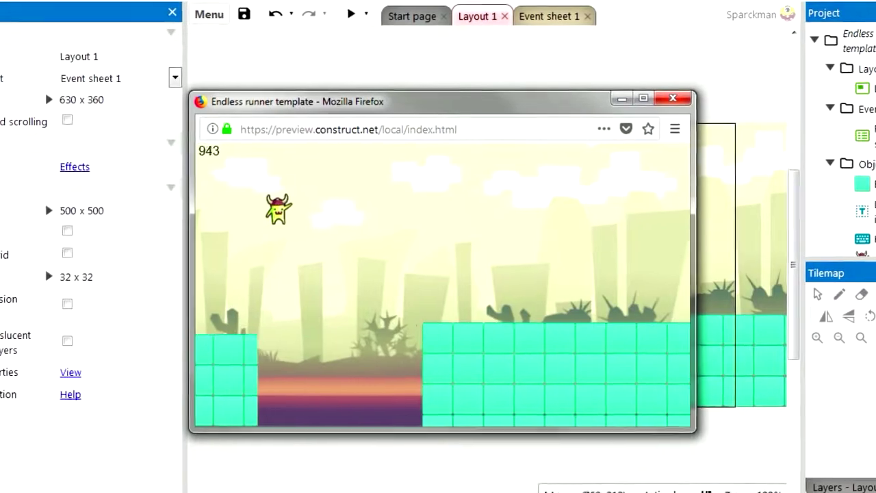
key(space)
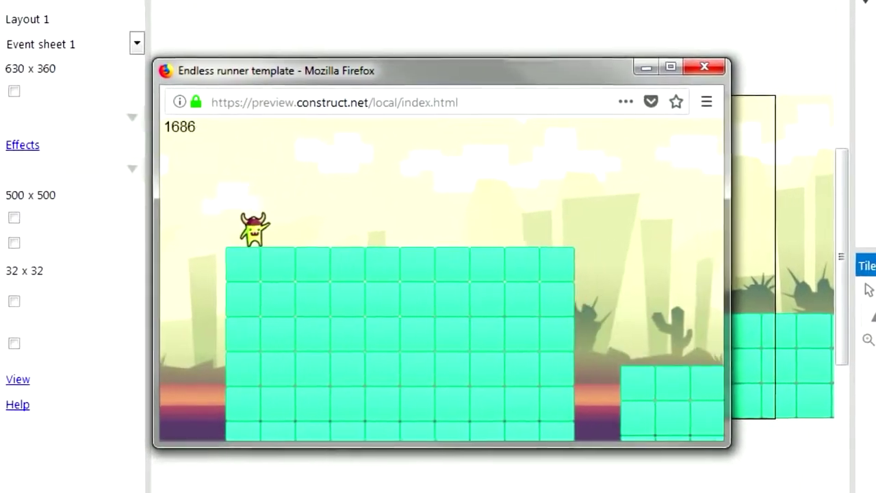
key(space)
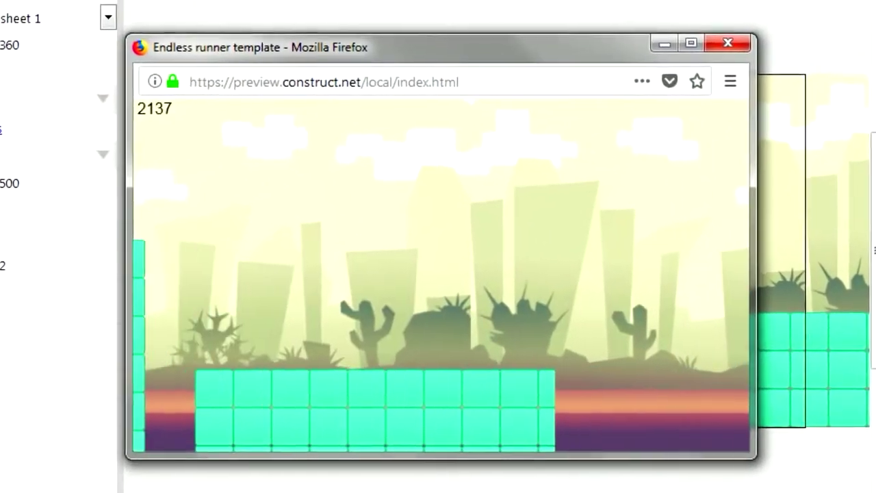
key(space)
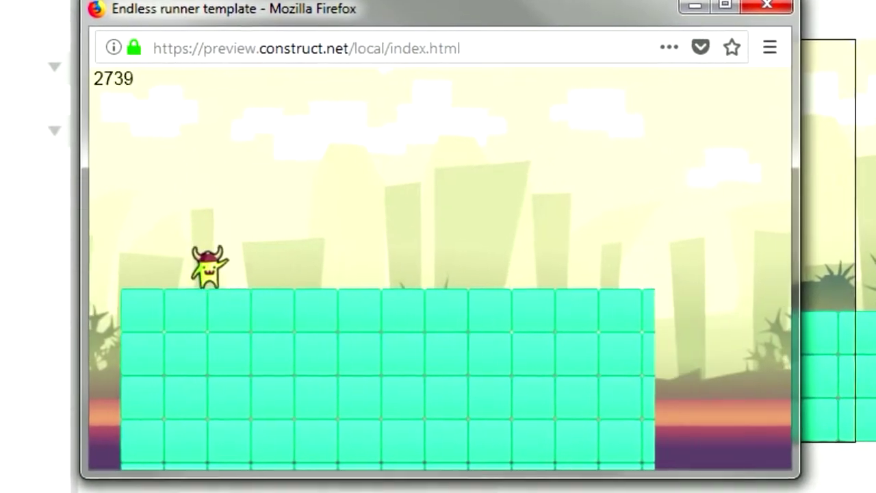
key(space)
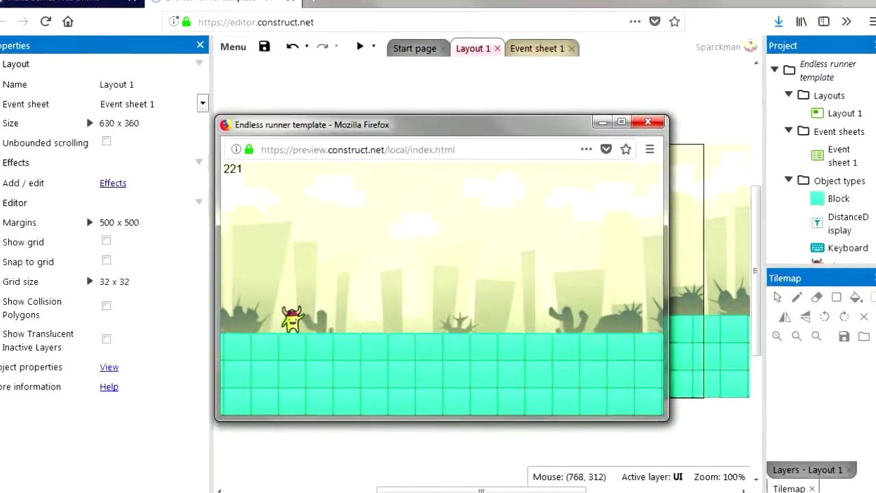
key(space)
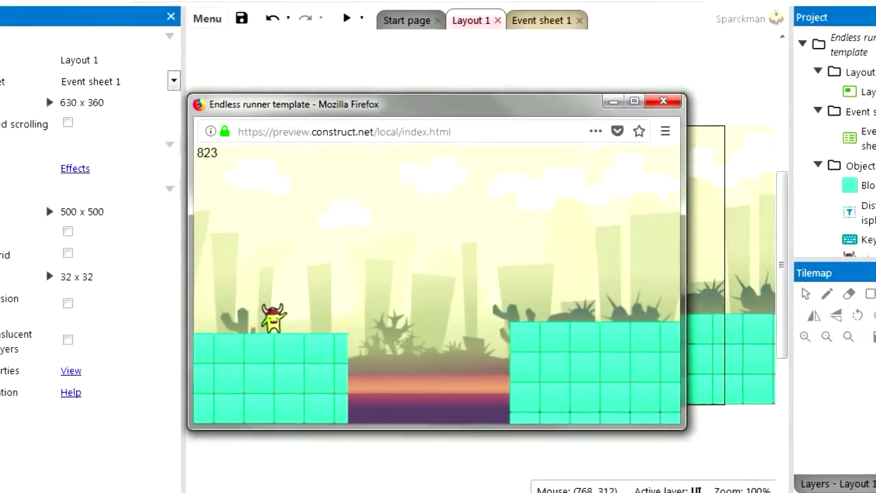
key(space)
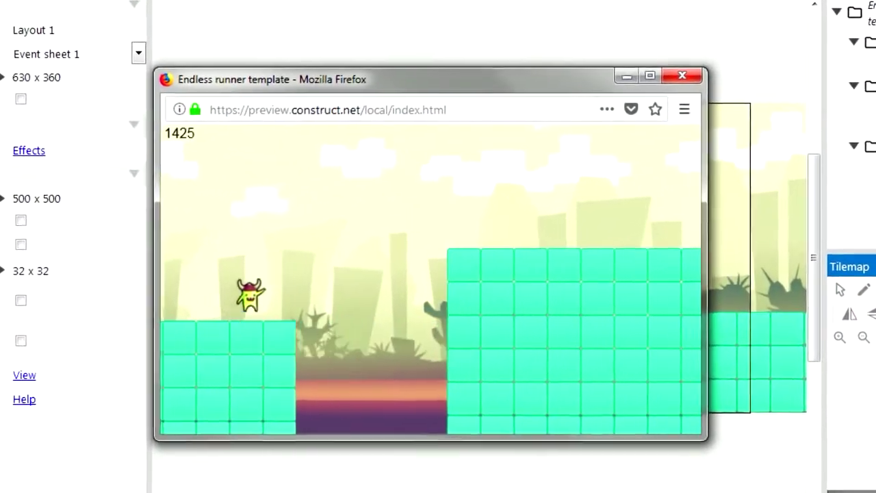
key(space)
key(space)
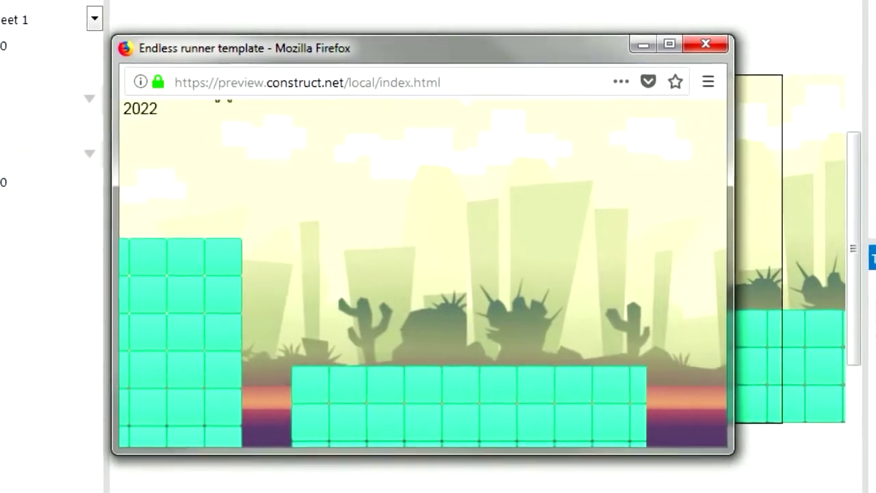
key(space)
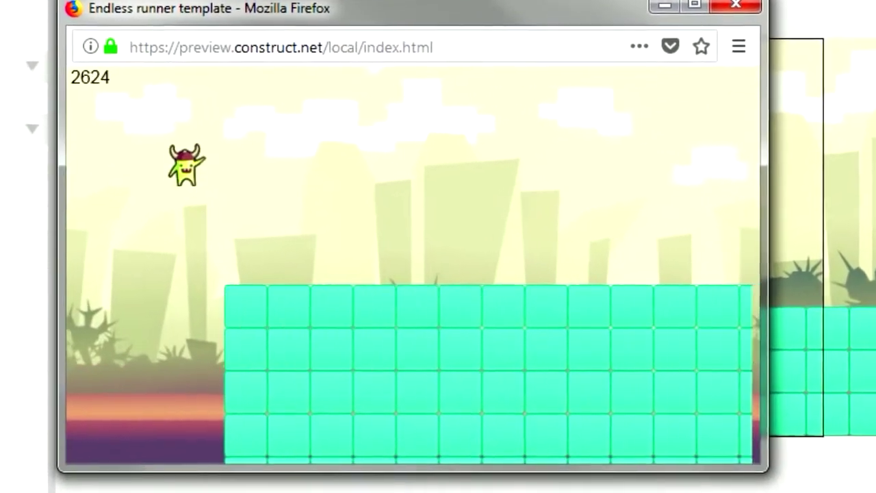
key(space)
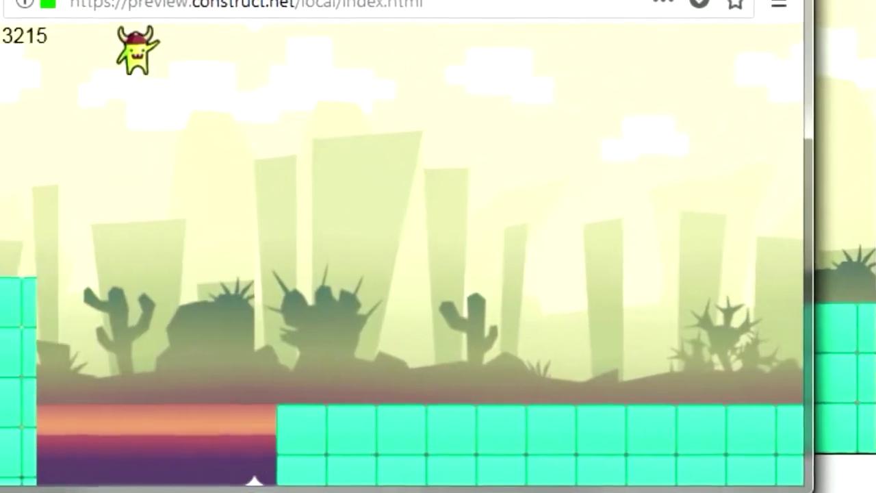
key(space)
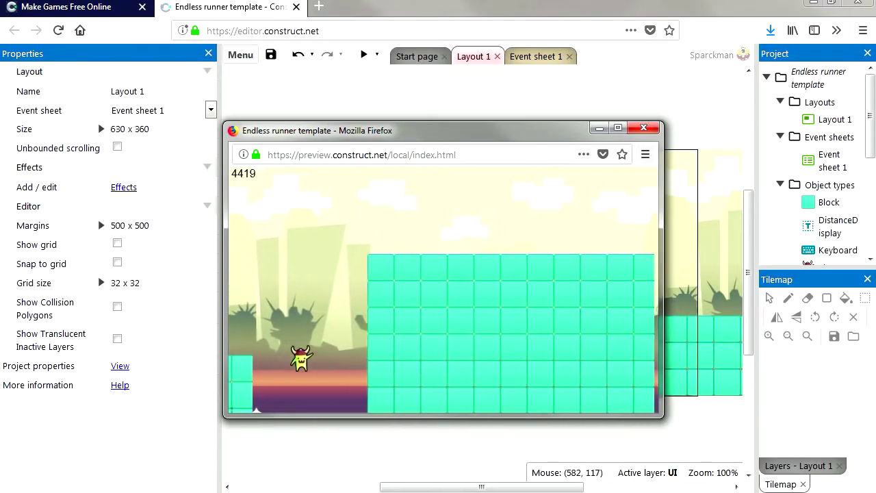
click(647, 128)
- Open the Player sprite in the Animations Editor and add a blank second frame to the Default animation
click(341, 279)
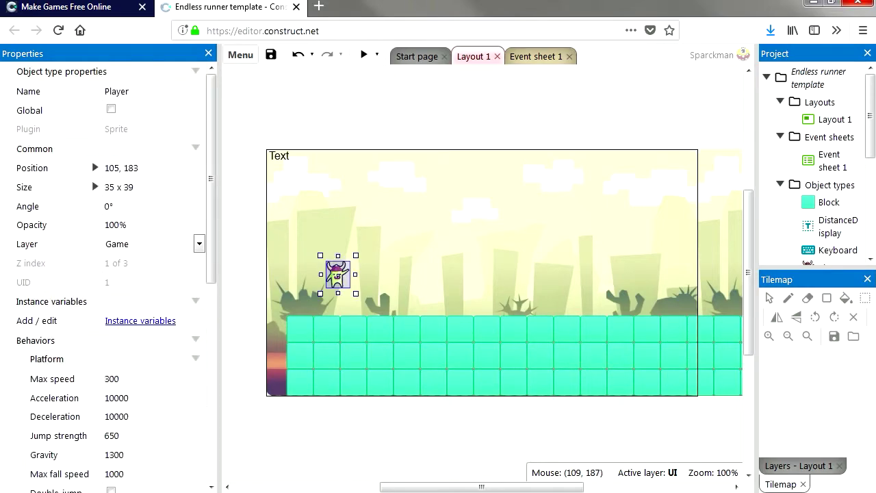
double_click(341, 276)
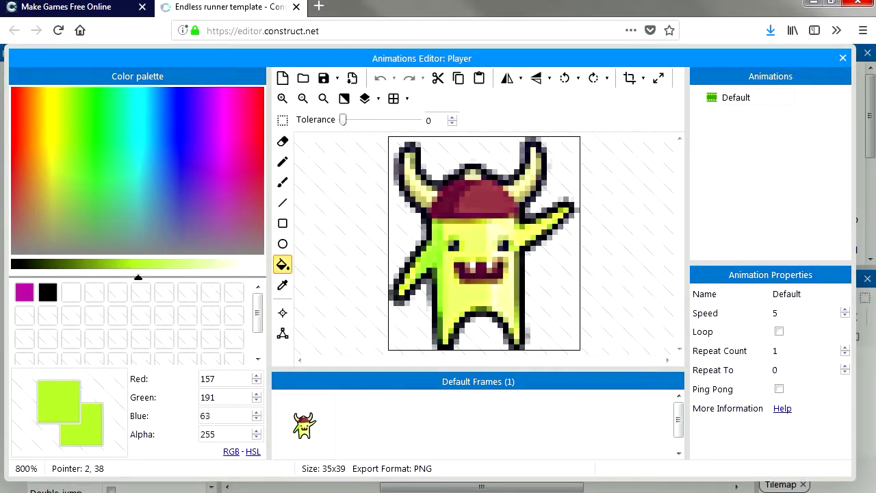
right_click(323, 404)
click(366, 398)
- Draw a side-facing, big-headed running character in black on the second frame with the 1-pixel Pencil, redoing unsatisfactory strokes
key(p)
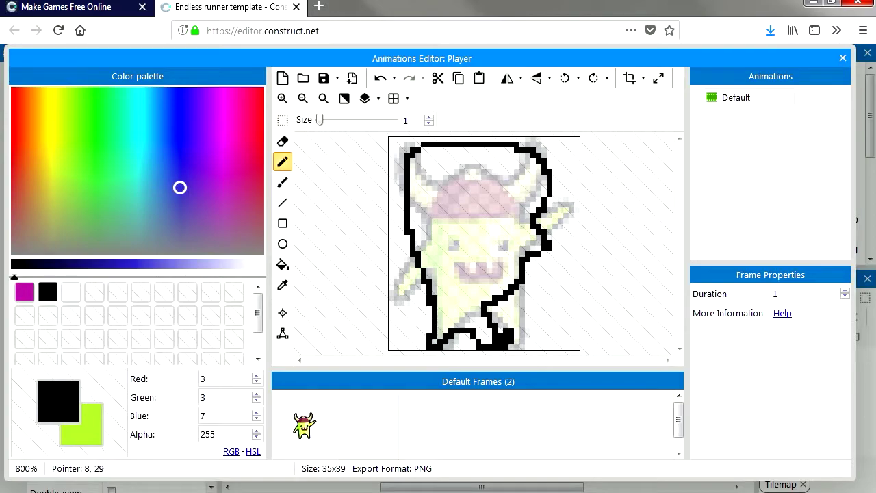
key(ctrl+z)
mouse_move(523, 211)
mouse_down()
mouse_move(468, 217)
mouse_move(529, 233)
mouse_move(507, 222)
mouse_up()
key(ctrl+z)
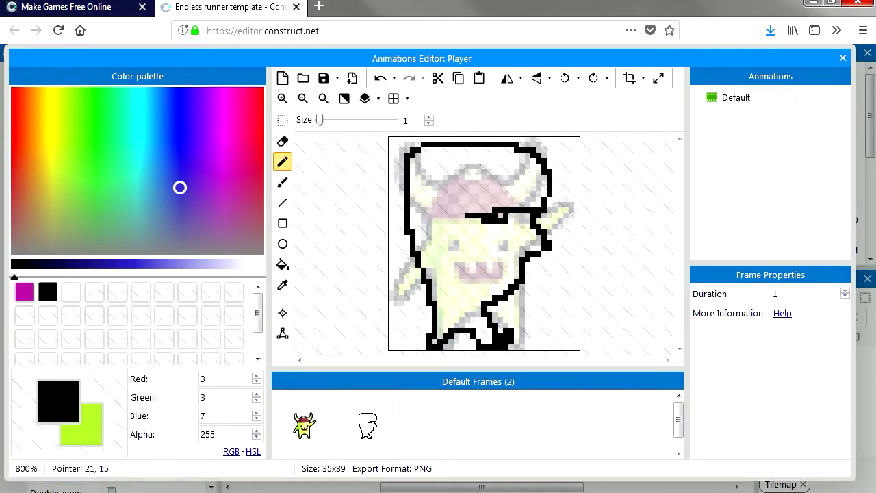
click(501, 216)
key(ctrl+z)
key(ctrl+z)
key(ctrl+z)
mouse_move(423, 280)
mouse_down()
mouse_move(405, 163)
mouse_move(555, 243)
mouse_up()
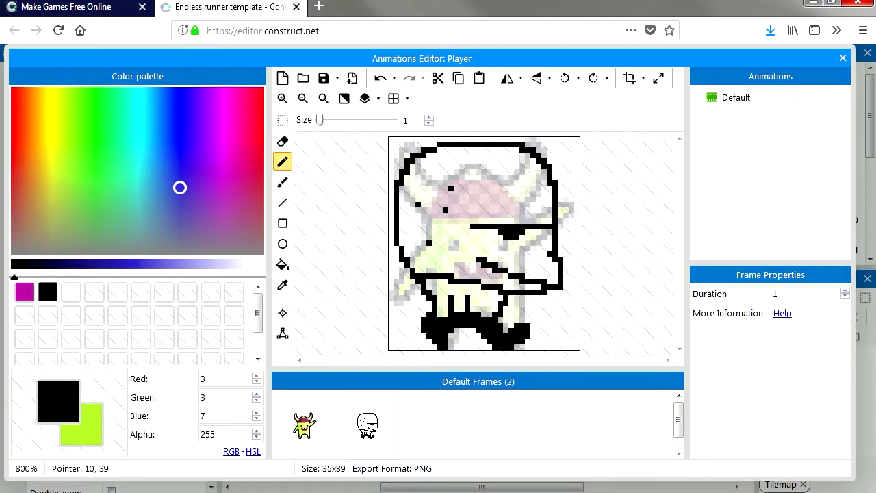
- Duplicate the outlined character frame and alter the copy's pose by erasing its legs and shifting the body up one pixel
right_click(376, 436)
click(421, 346)
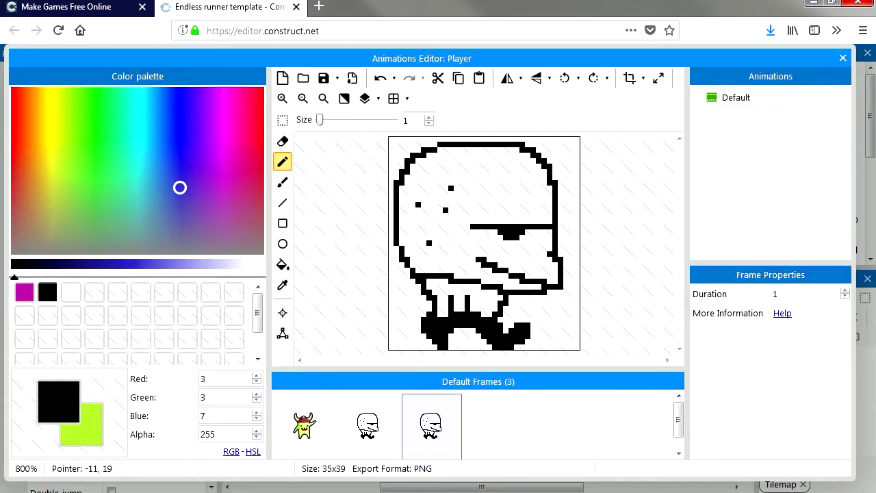
click(283, 141)
drag(519, 332, 501, 342)
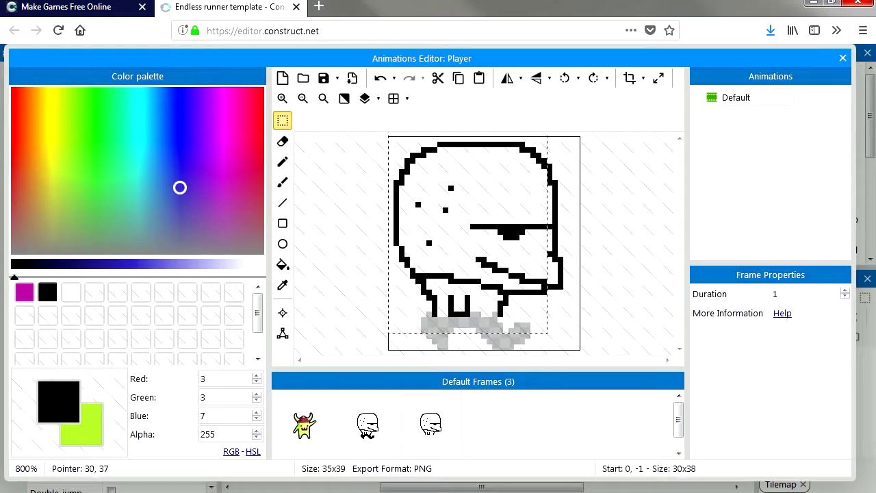
drag(555, 341, 565, 346)
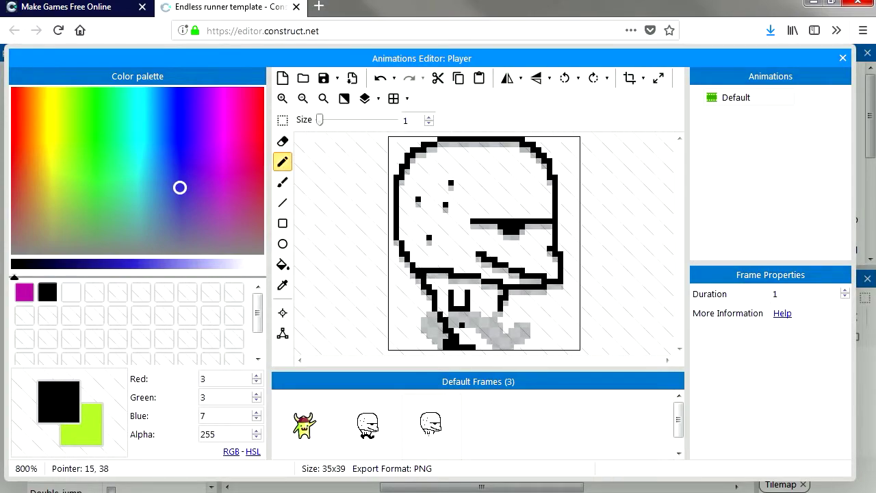
- Save pale yellow (RGB 246, 240, 152) as a palette swatch and fill the second frame's head with it
click(368, 426)
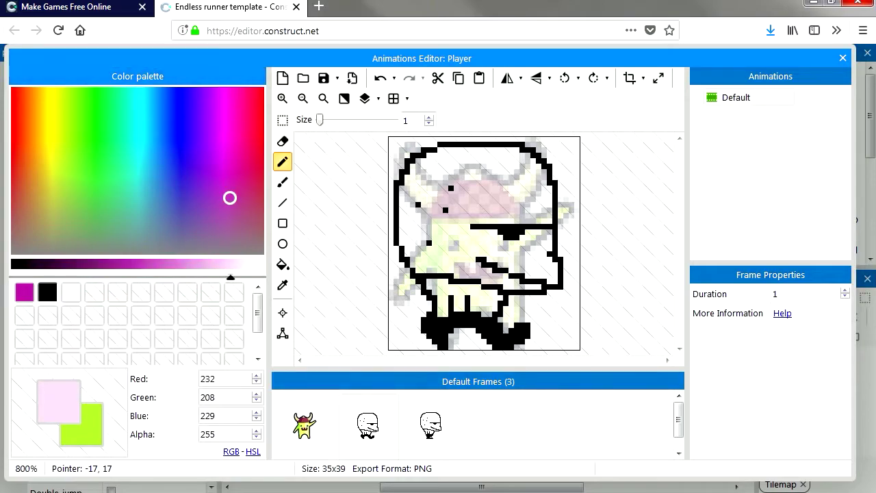
click(54, 158)
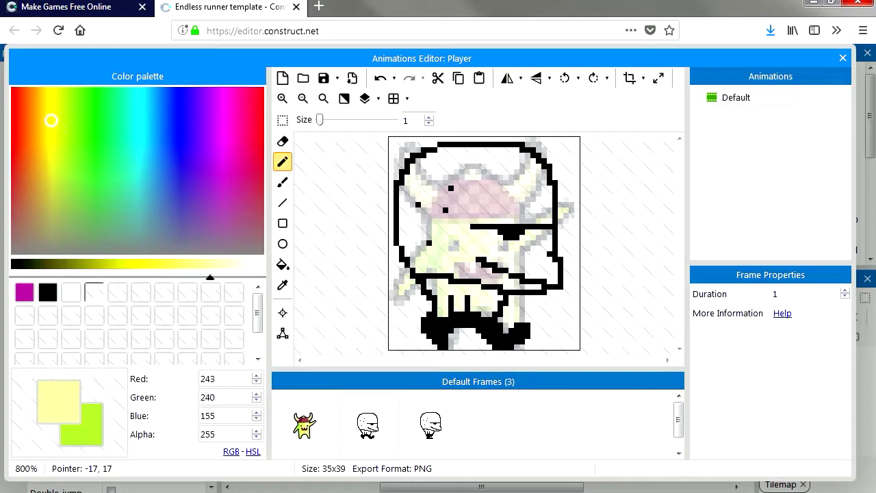
right_click(92, 297)
click(164, 310)
click(522, 287)
click(283, 265)
click(519, 289)
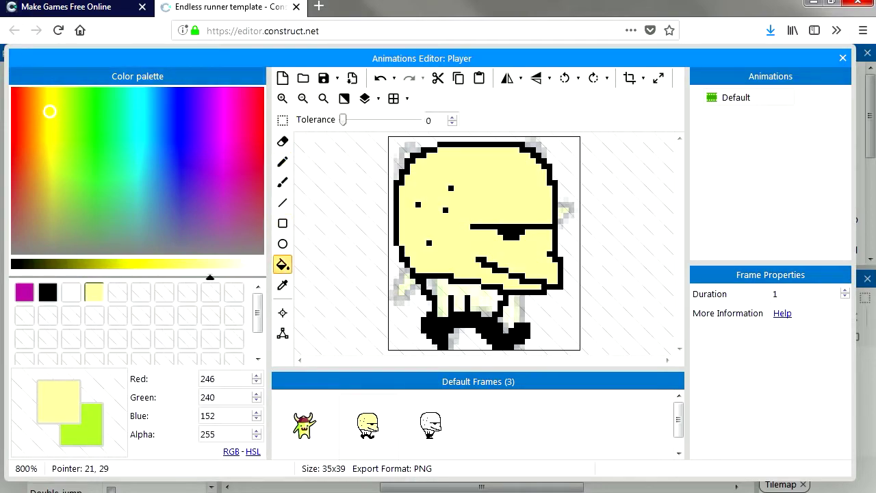
- Fill the third frame's head with the same pale yellow and delete the original horned-character frame
click(431, 426)
click(460, 254)
right_click(312, 429)
click(343, 387)
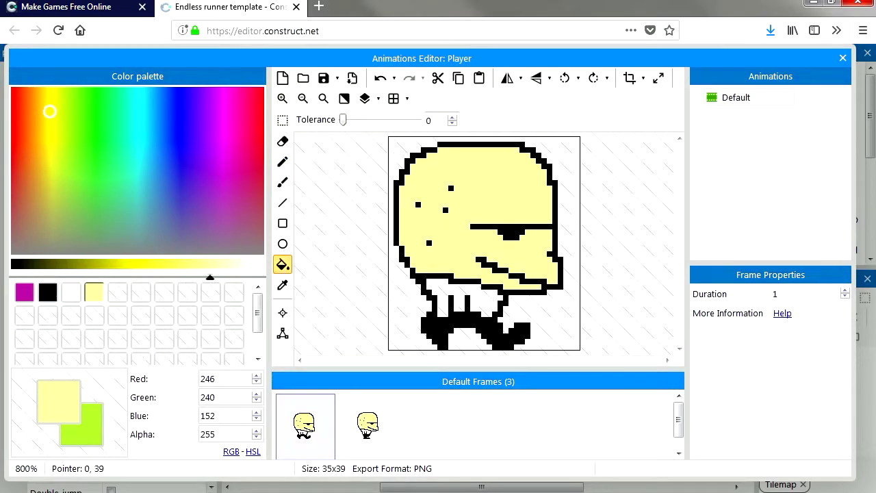
- Save bright red (RGB 251, 29, 4) as a palette swatch and fill the character's shirt with it on both frames
click(118, 293)
click(15, 90)
right_click(118, 293)
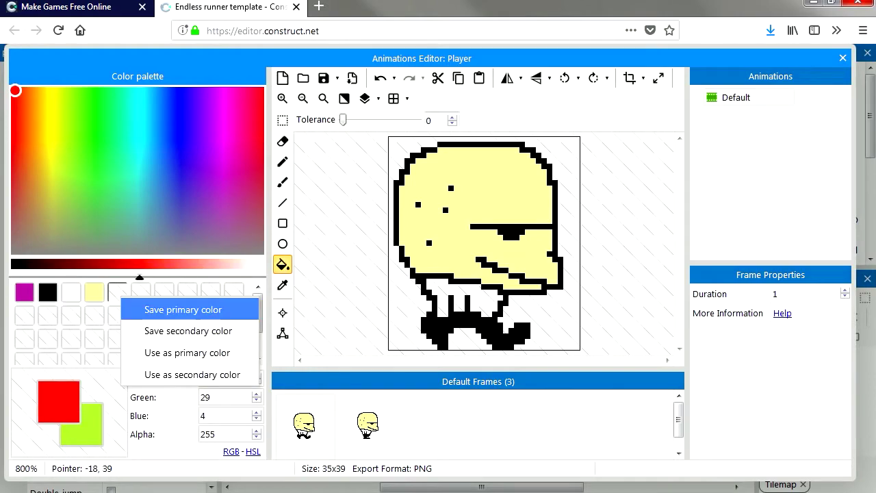
click(164, 307)
click(368, 425)
click(479, 299)
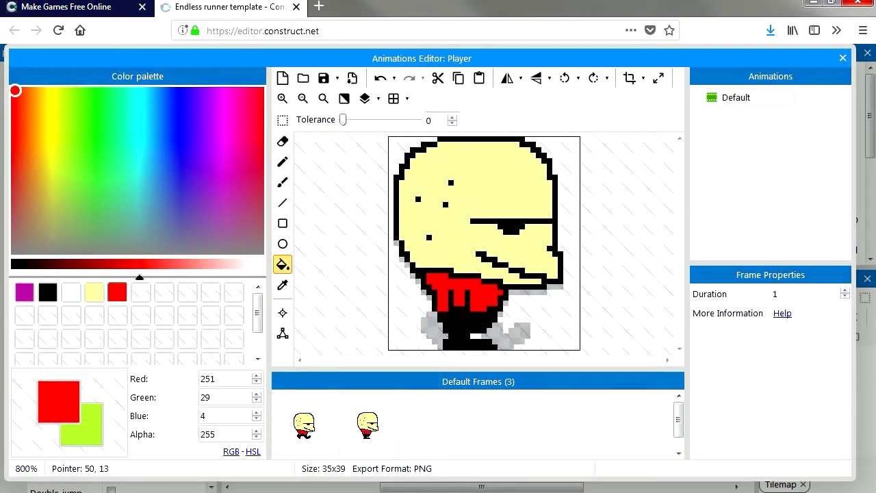
- Turn on looping for the Default animation and preview its playback
click(737, 98)
click(779, 332)
right_click(737, 98)
click(766, 113)
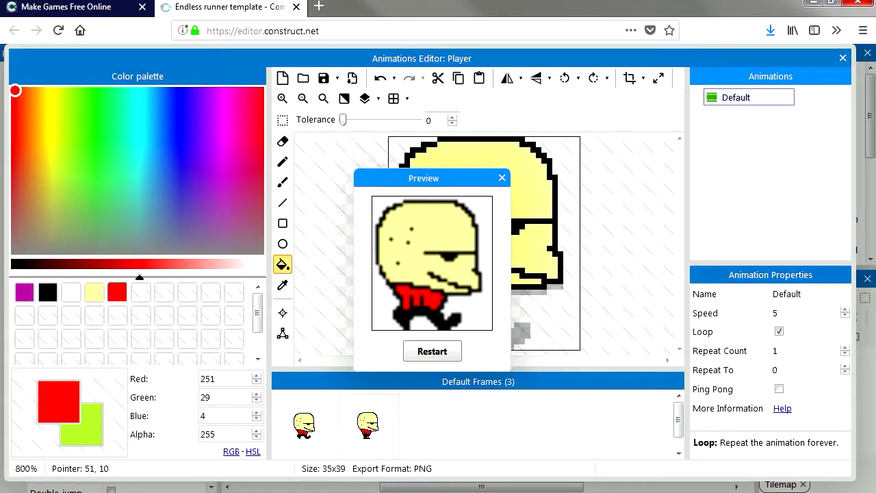
click(503, 178)
- Set the Default animation's speed to 10 and close the Animations Editor
click(788, 312)
click(637, 418)
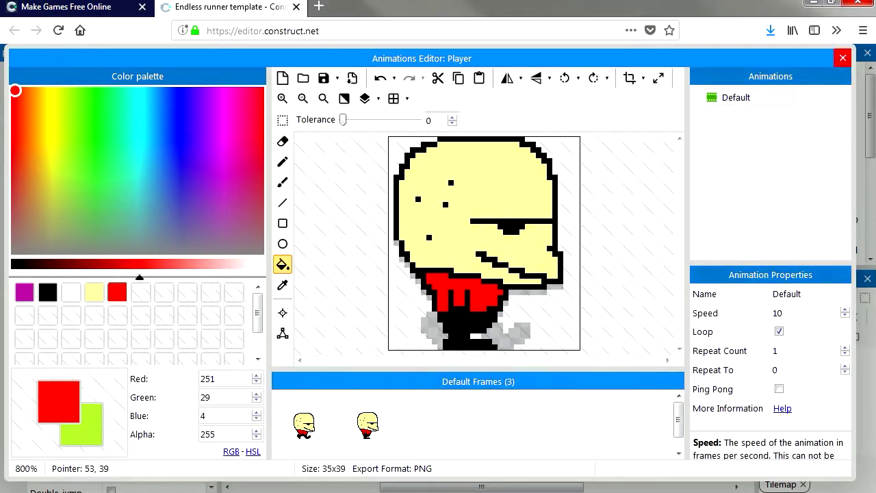
click(843, 58)
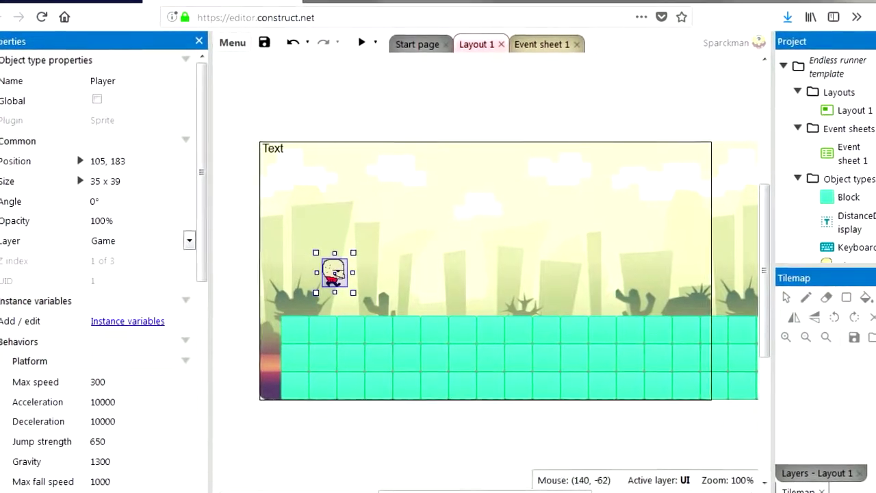
- Preview the game and play-test the new character by jumping it across the block gaps, ending with the preview closed
click(360, 38)
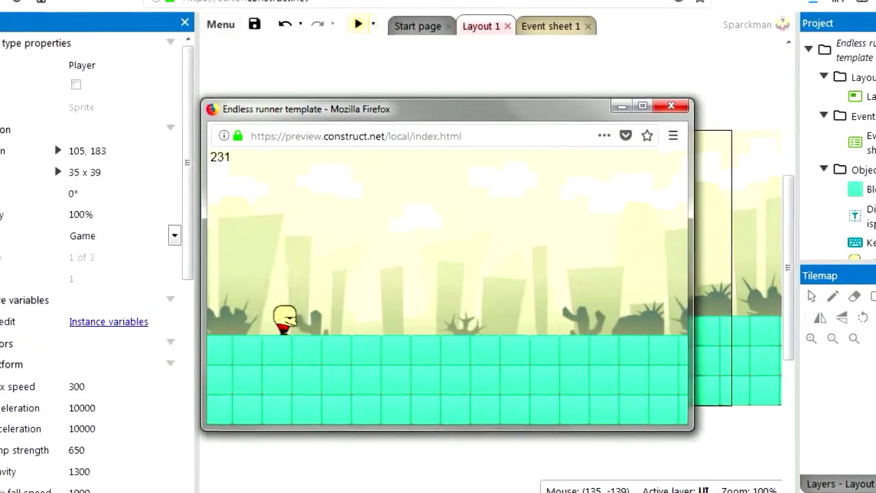
key(space)
key(space)
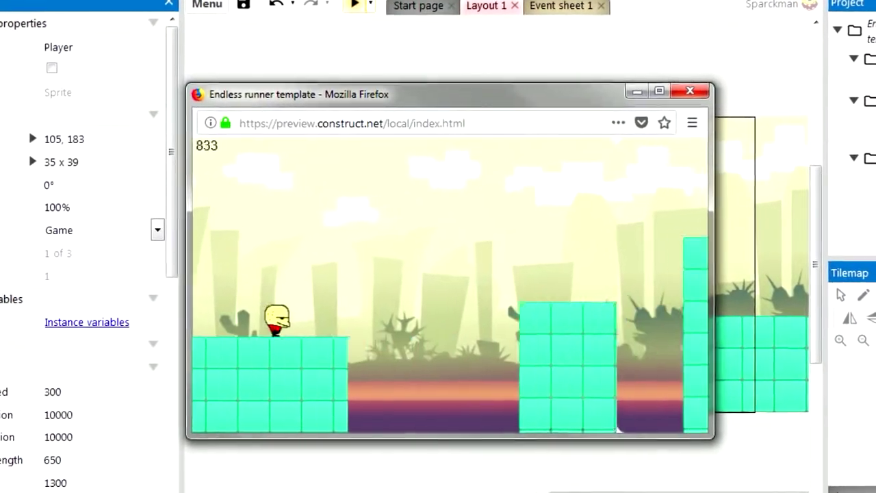
key(space)
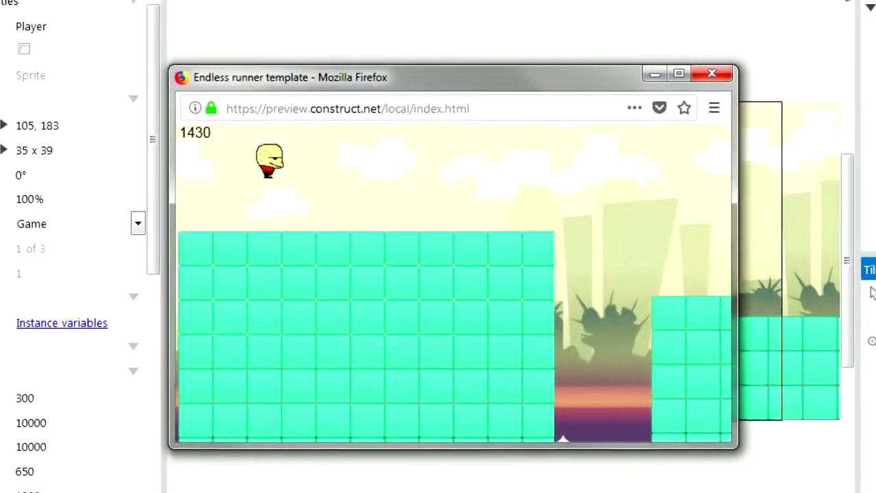
key(space)
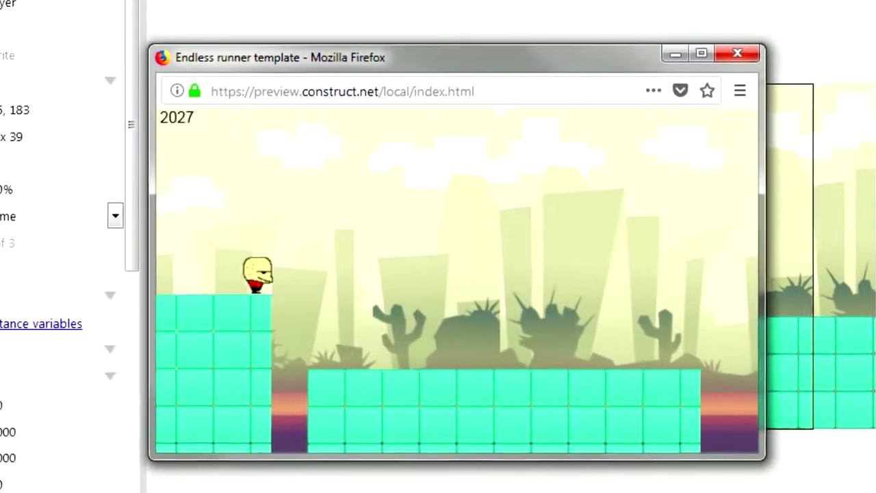
key(space)
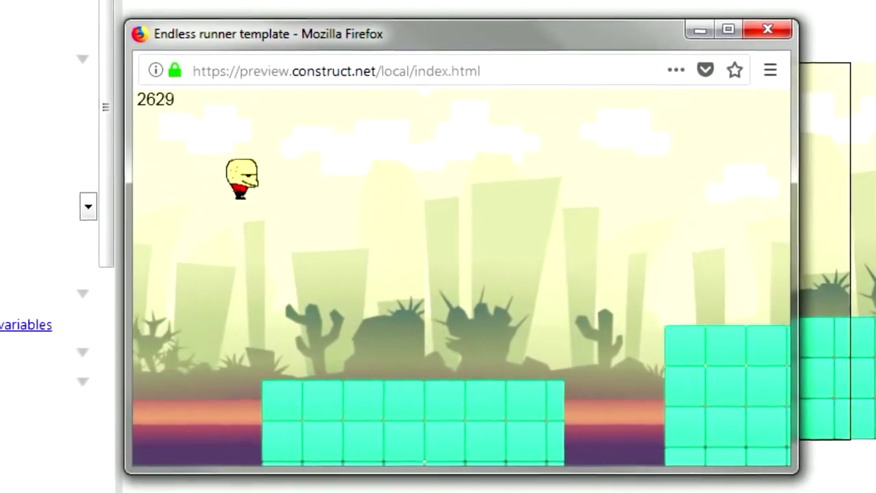
key(space)
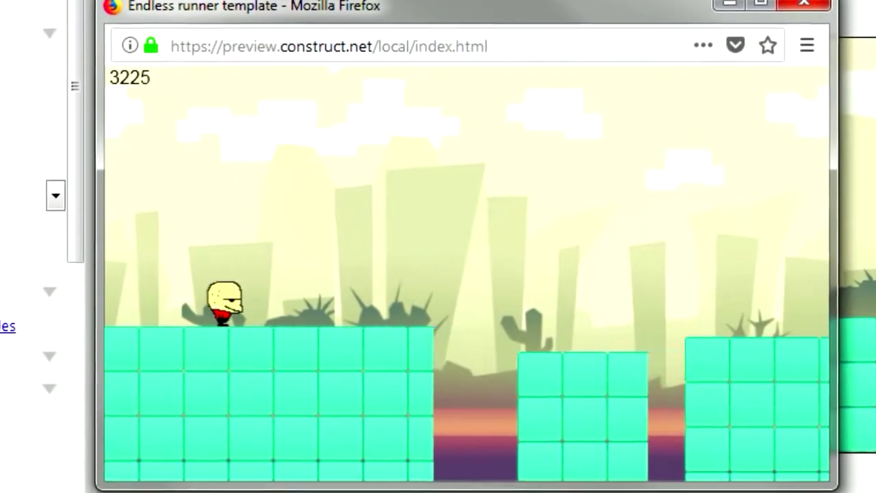
key(space)
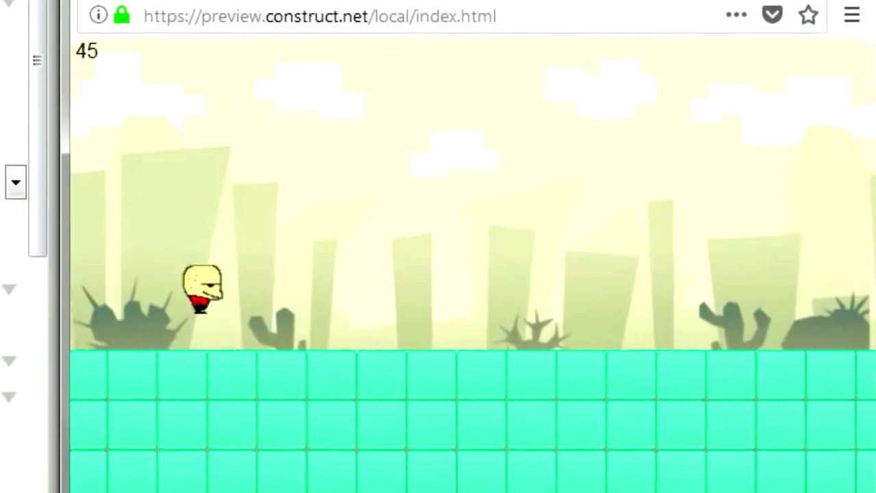
key(space)
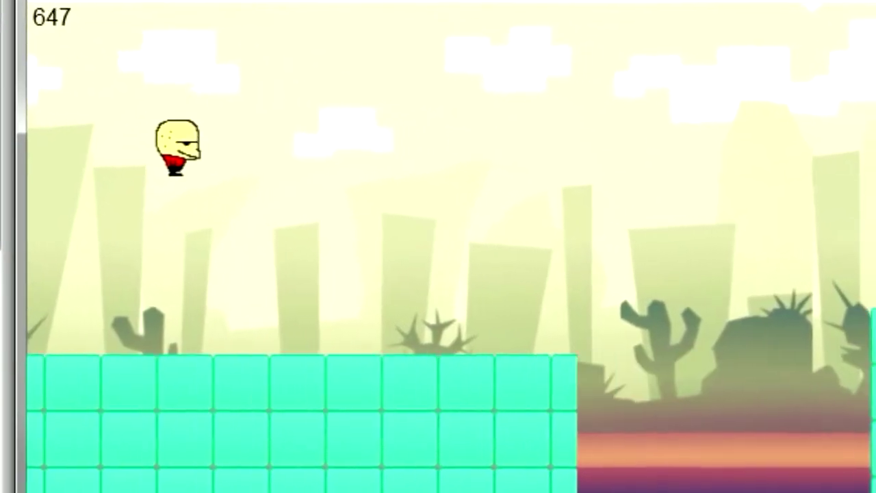
key(space)
key(space)
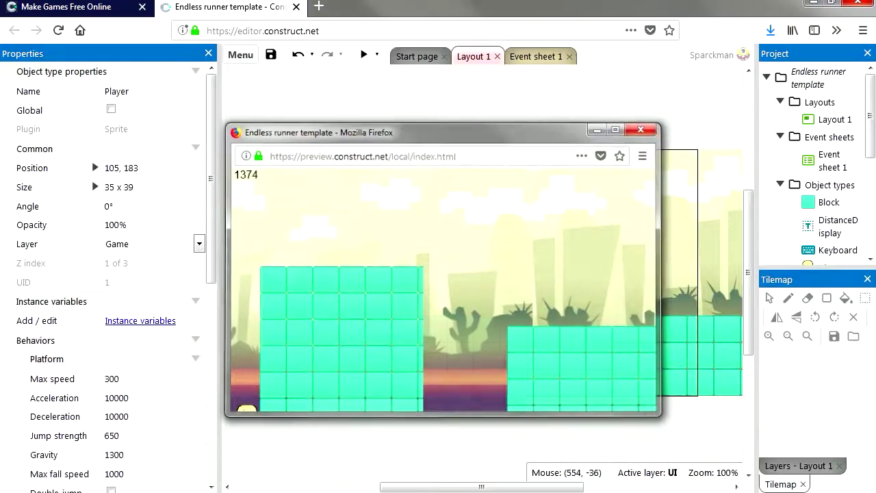
click(641, 129)
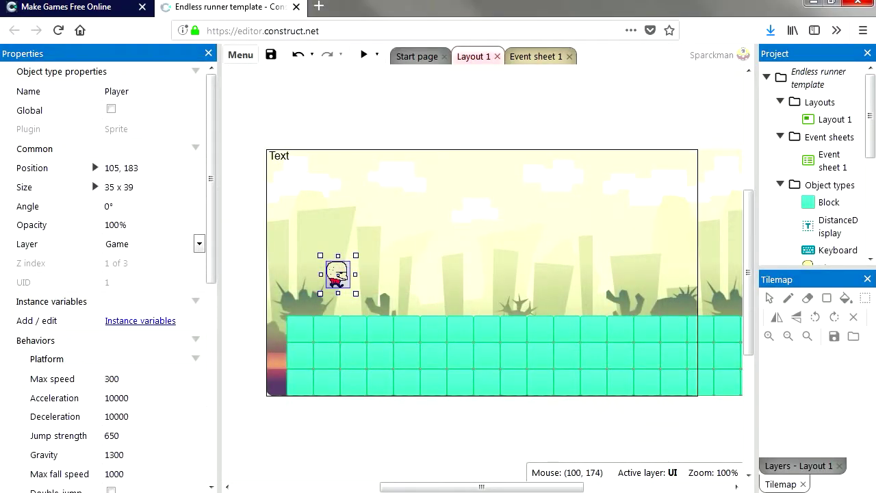
- Reopen the Player sprite in the Animations Editor and rename the Default animation to Walking
double_click(335, 269)
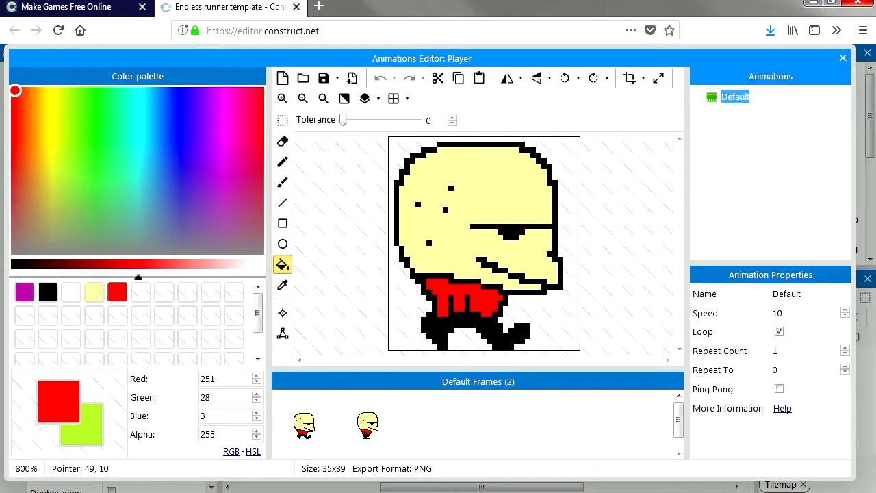
click(781, 295)
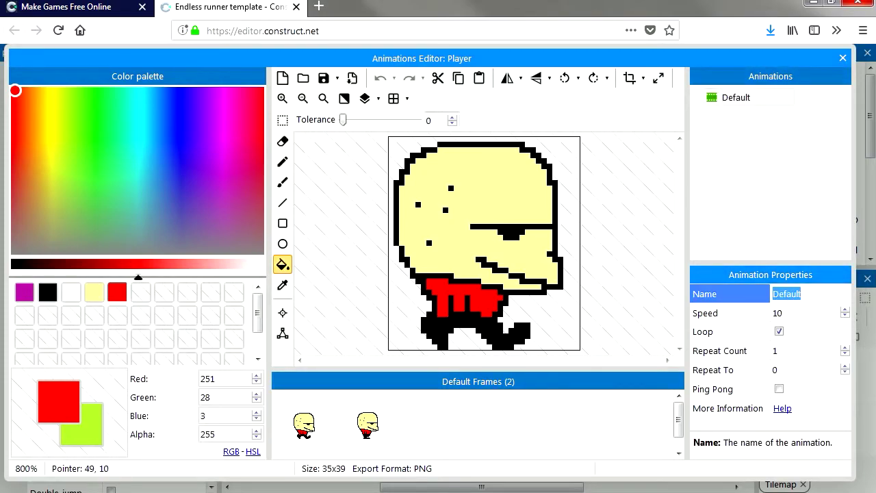
text(Walking)
key(Tab)
- Duplicate the Walking animation and name the copy Jumping
right_click(739, 101)
click(767, 112)
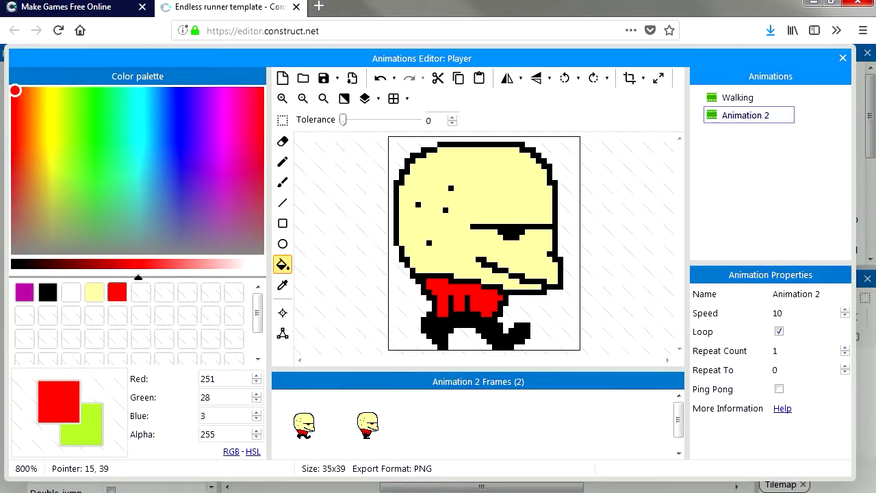
text(Jumping)
key(Tab)
- Delete the Jumping animation's second frame, add a blank frame in its place, and return to the first frame
right_click(371, 431)
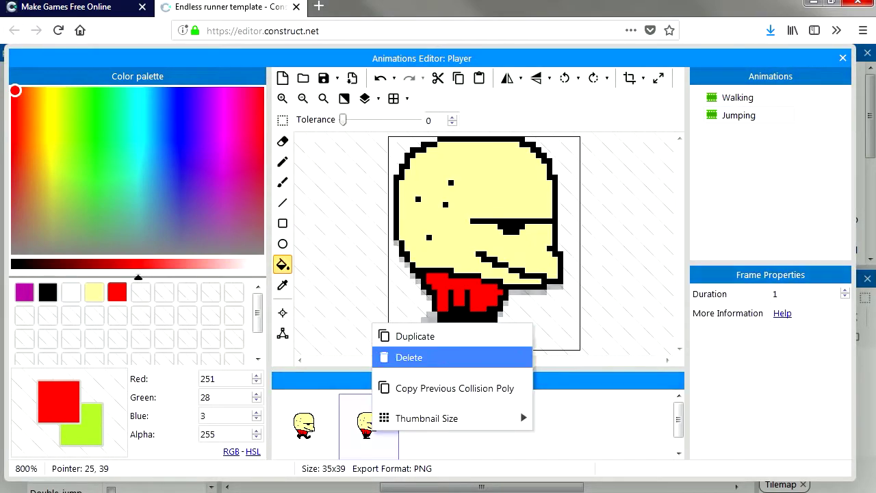
click(409, 357)
right_click(318, 432)
right_click(354, 417)
click(401, 302)
click(282, 163)
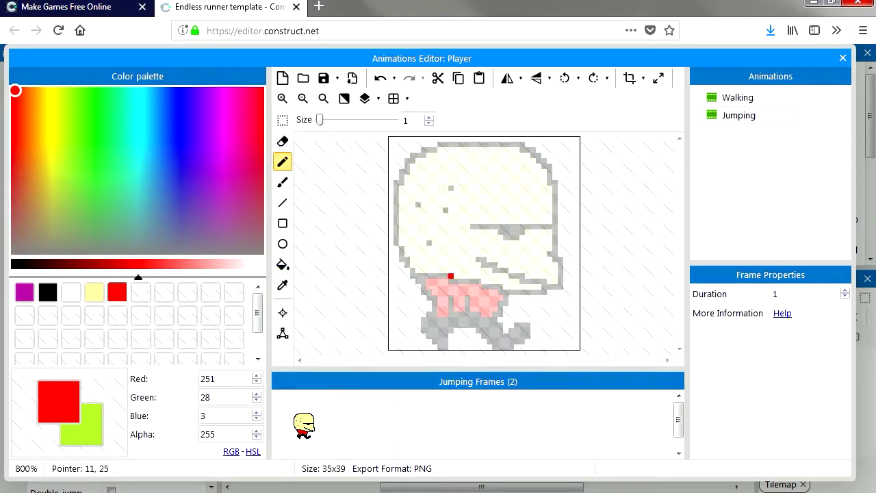
click(306, 426)
click(370, 426)
click(306, 426)
- Rework the Jumping frame by erasing the legs, shifting the body 2 pixels right and 1 up, and drawing outstretched black legs
key(e)
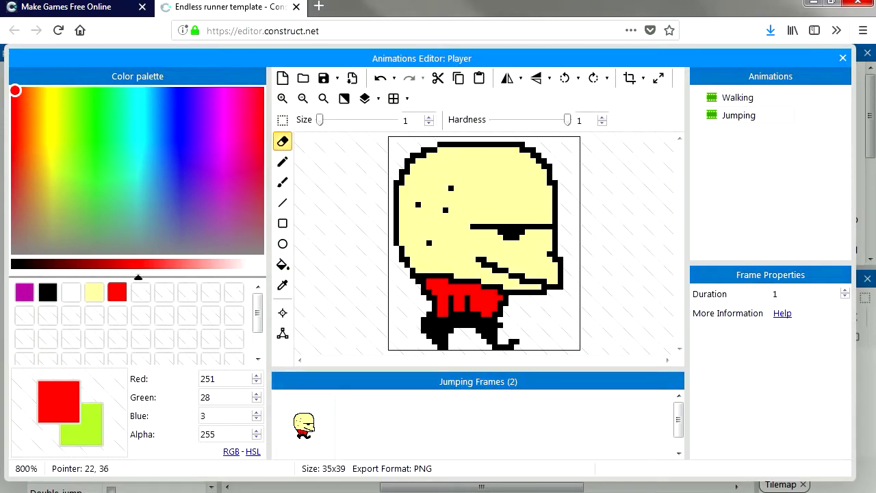
drag(495, 238, 506, 233)
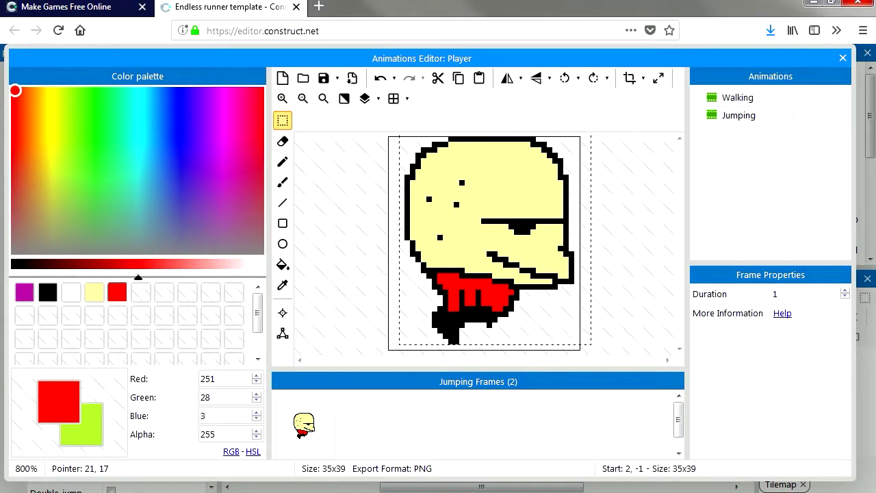
key(e)
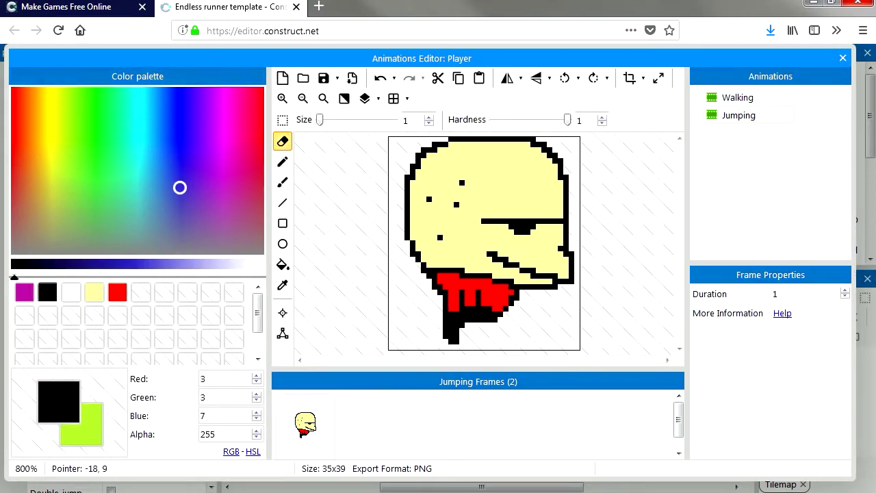
key(ctrl+z)
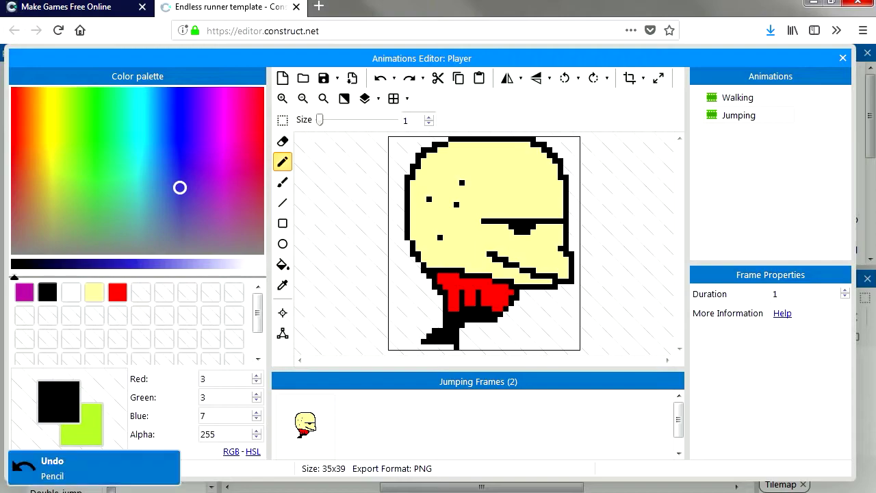
key(e)
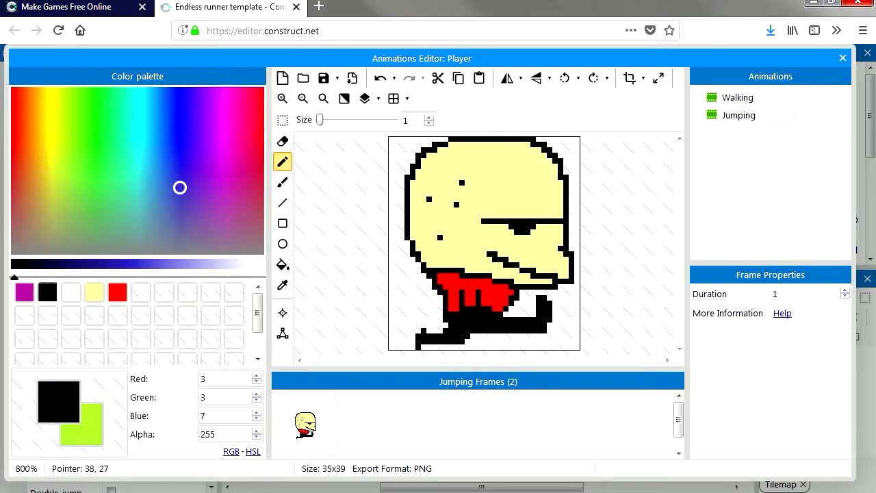
click(740, 115)
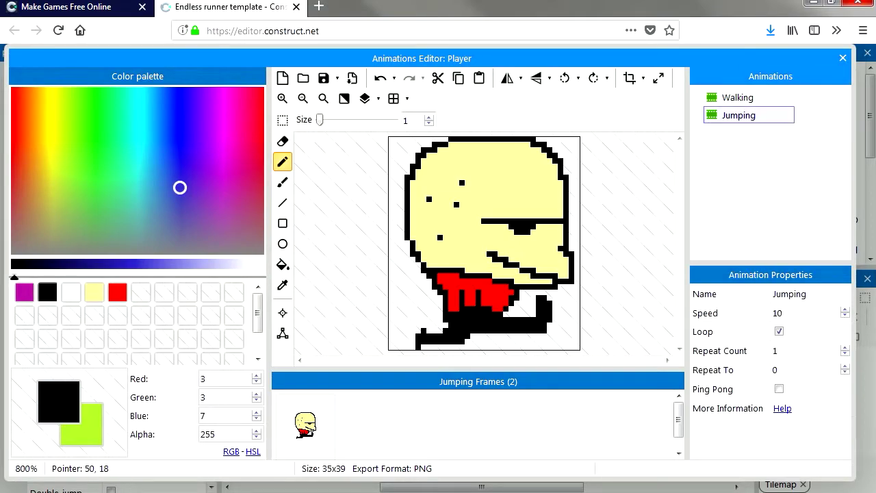
click(843, 57)
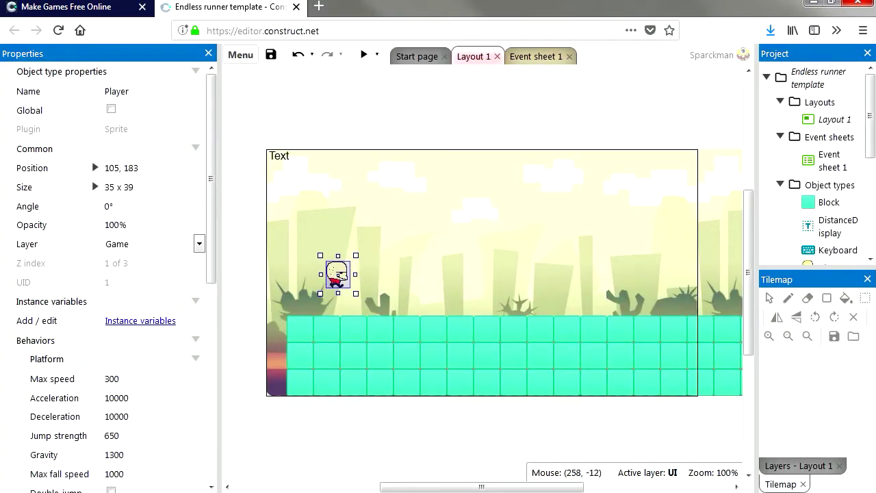
- Add a new event at the end of Event sheet 1 with the Player condition Platform is on floor
click(536, 56)
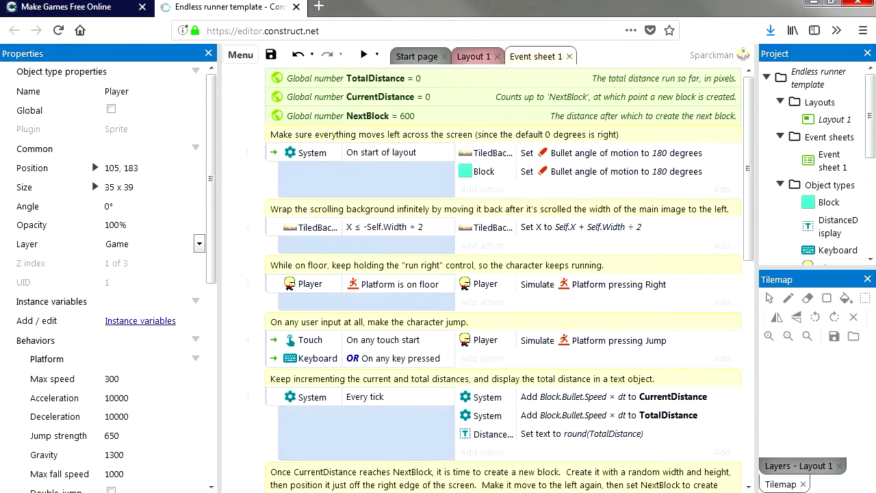
scroll(503, 274, down, 10)
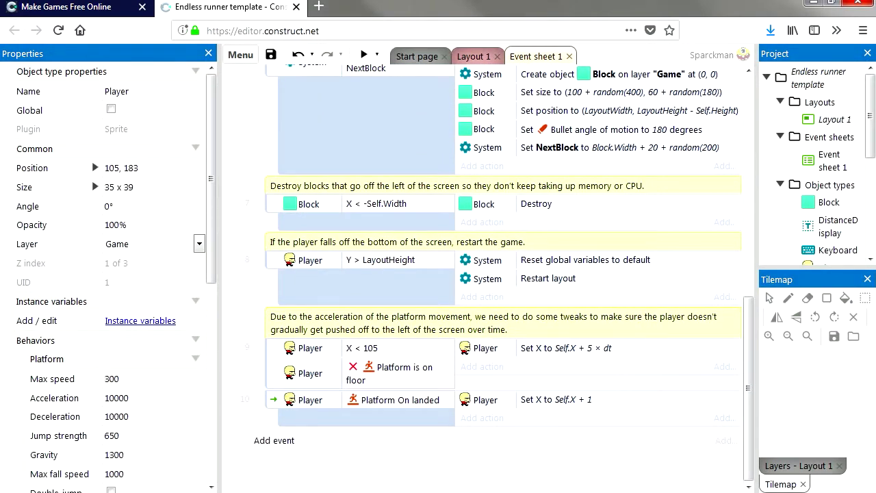
click(274, 441)
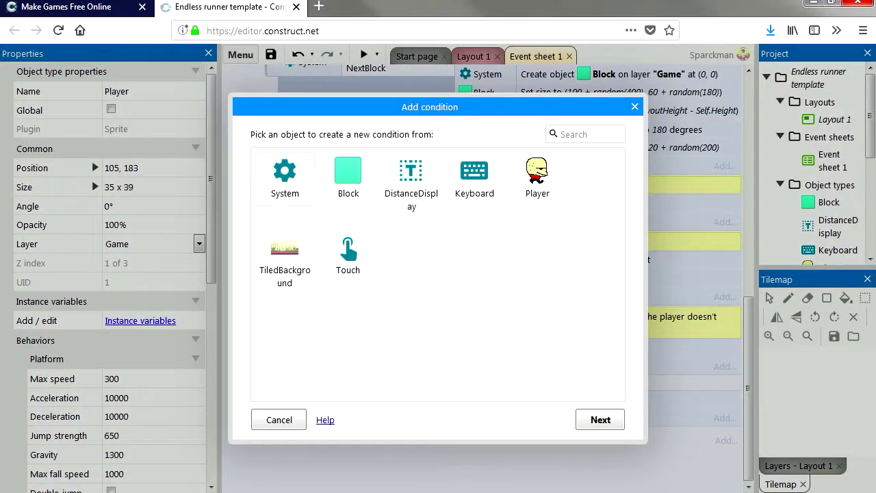
double_click(538, 179)
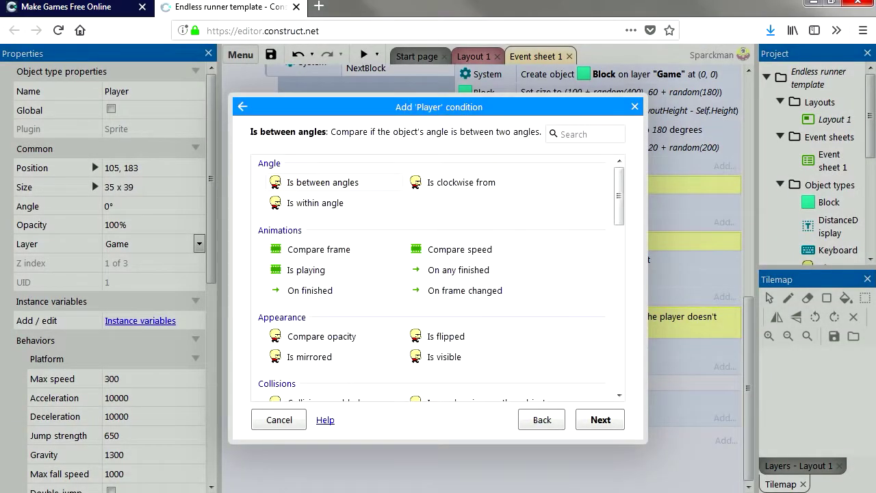
scroll(438, 274, down, 5)
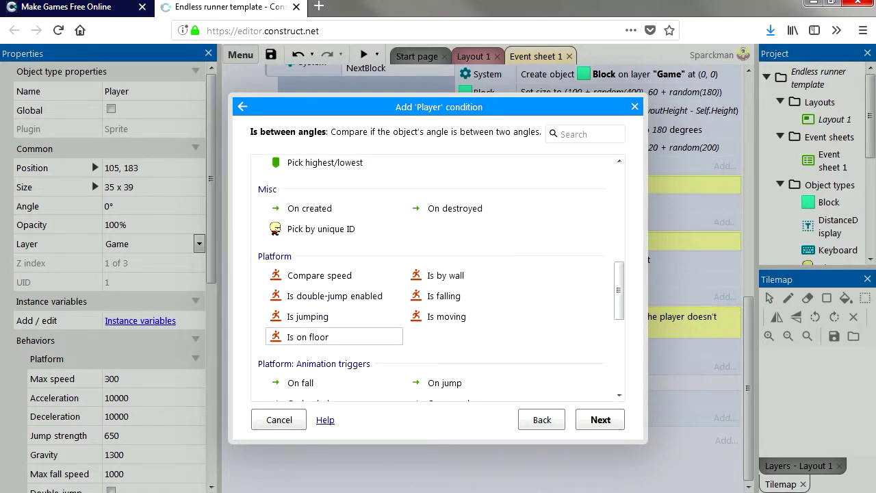
key(Return)
- Give the new on-floor event a Player action that sets the animation to "Walking" from the beginning
key(a)
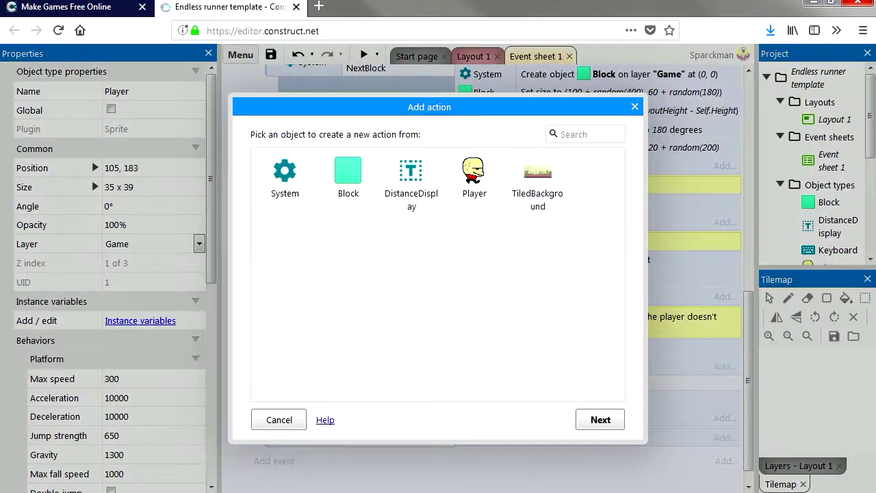
double_click(475, 178)
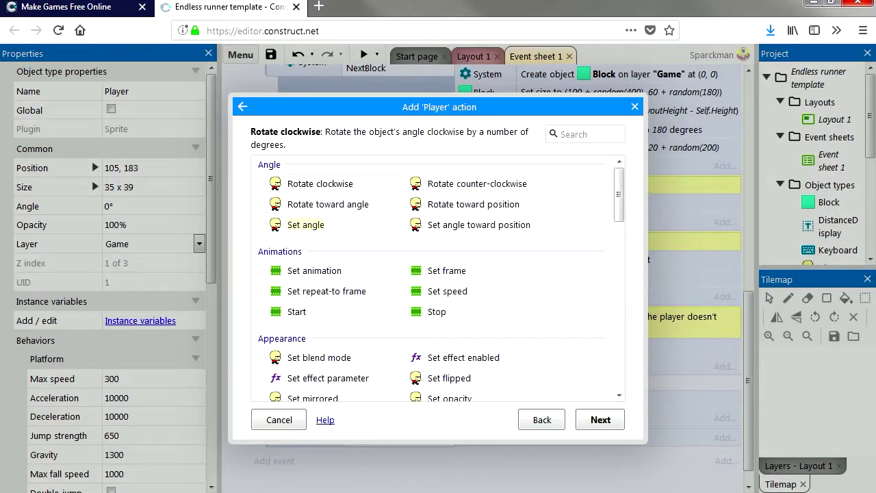
key(Down)
key(Return)
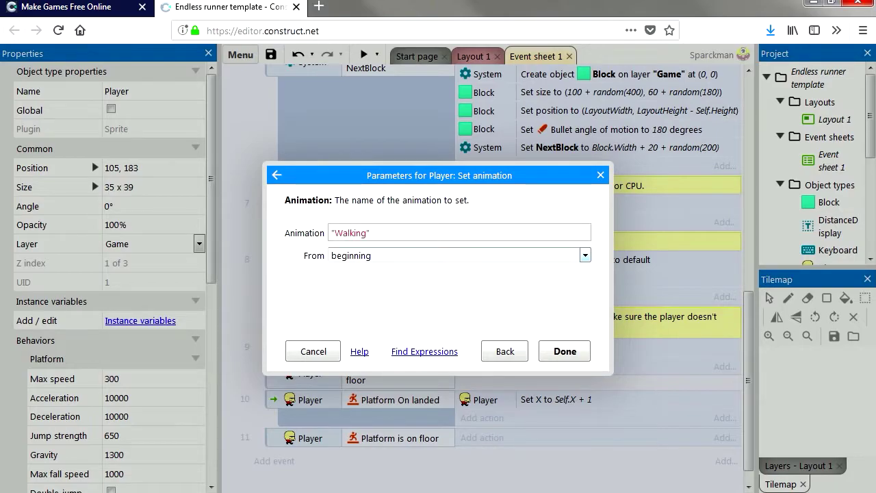
key(Return)
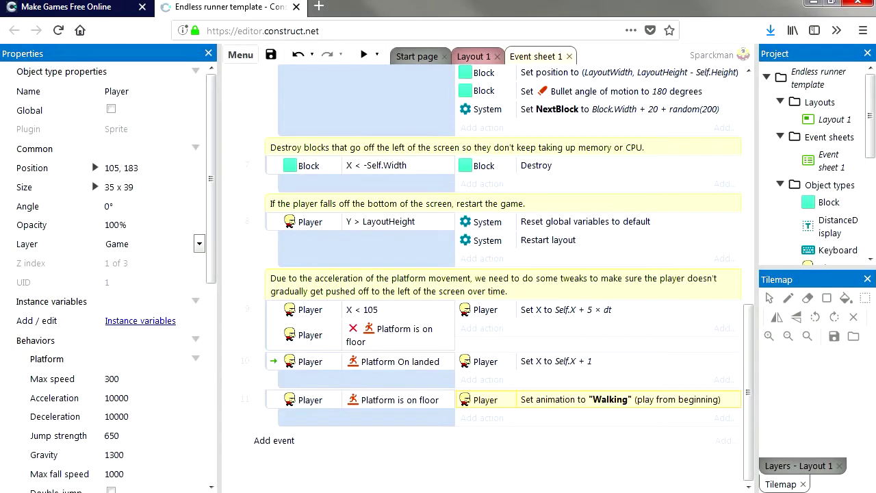
- Add another event with the Player condition Platform is on floor and invert that condition
key(c)
key(Return)
scroll(438, 274, down, 10)
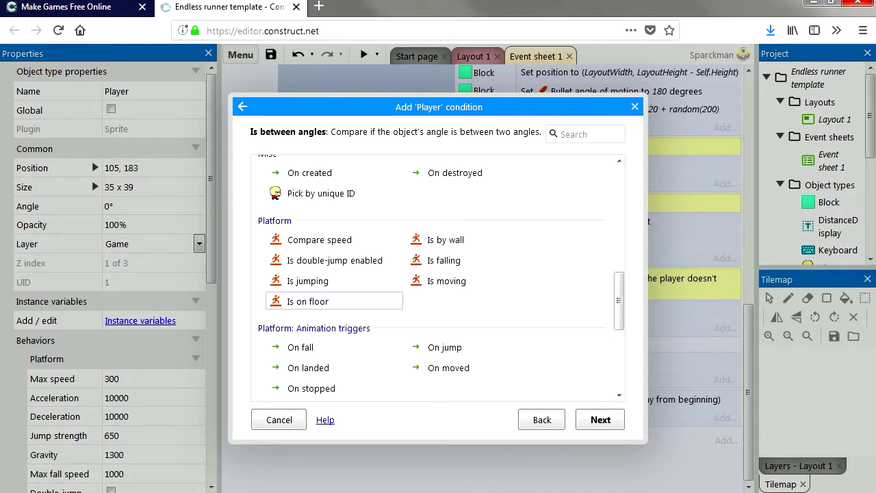
key(Return)
right_click(410, 441)
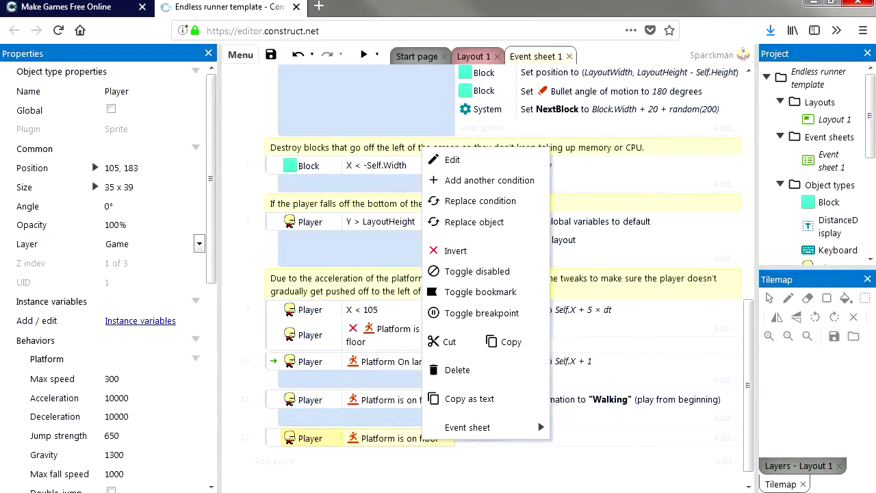
click(452, 250)
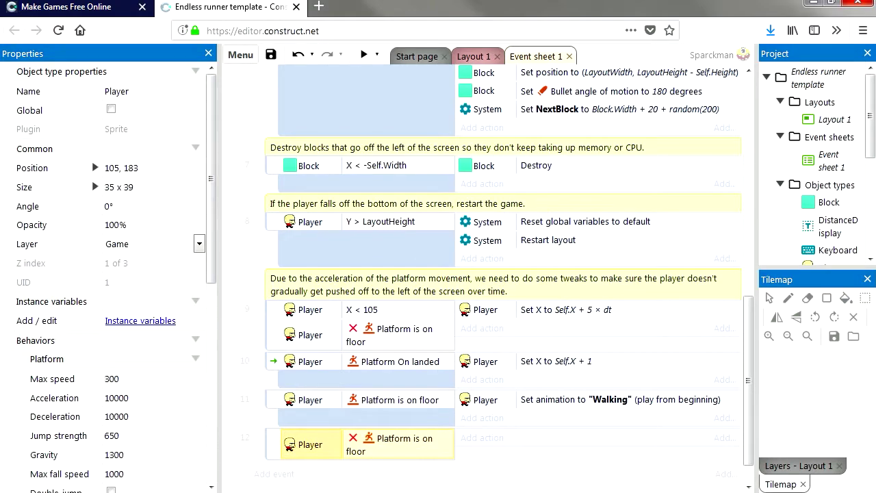
- Give the inverted on-floor event a Player action that sets the animation to "Jumping" from the beginning
key(a)
double_click(474, 180)
scroll(474, 219, down, 3)
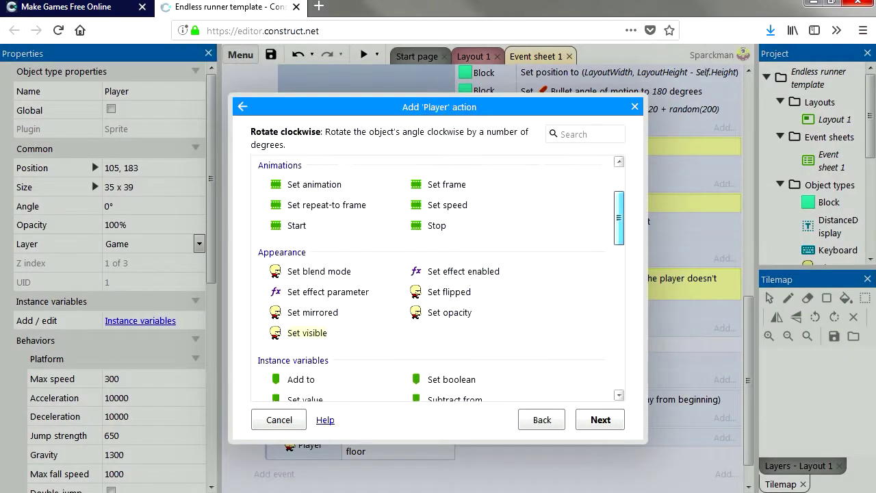
scroll(474, 235, up, 1)
key(Return)
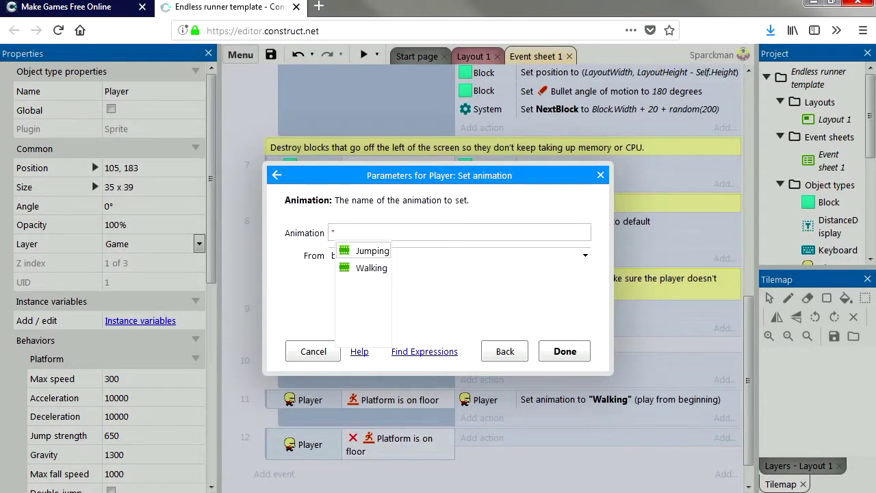
key(Return)
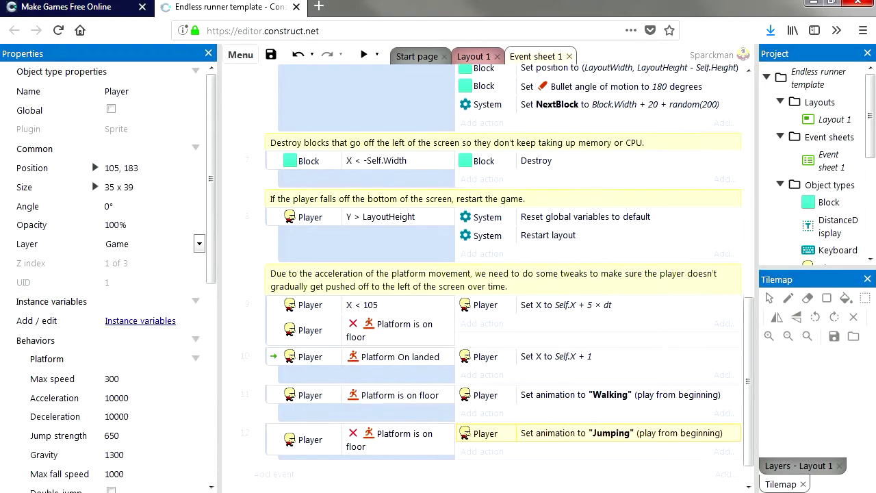
- Preview the game and make the player jump repeatedly across the blocks to check the Walking and Jumping animations
scroll(509, 272, down, 1)
key(F5)
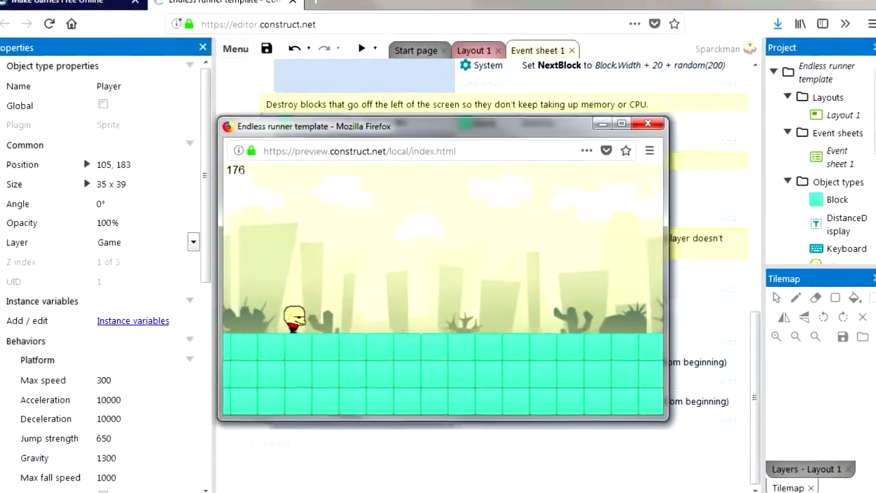
key(space)
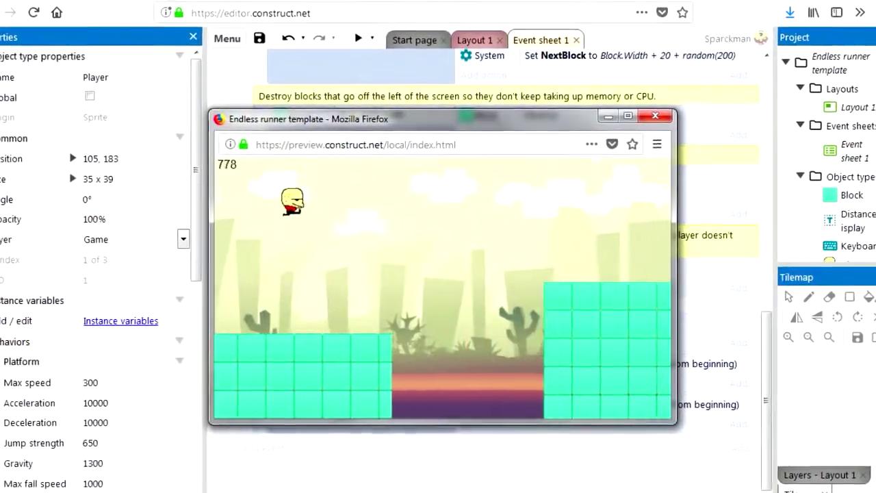
key(space)
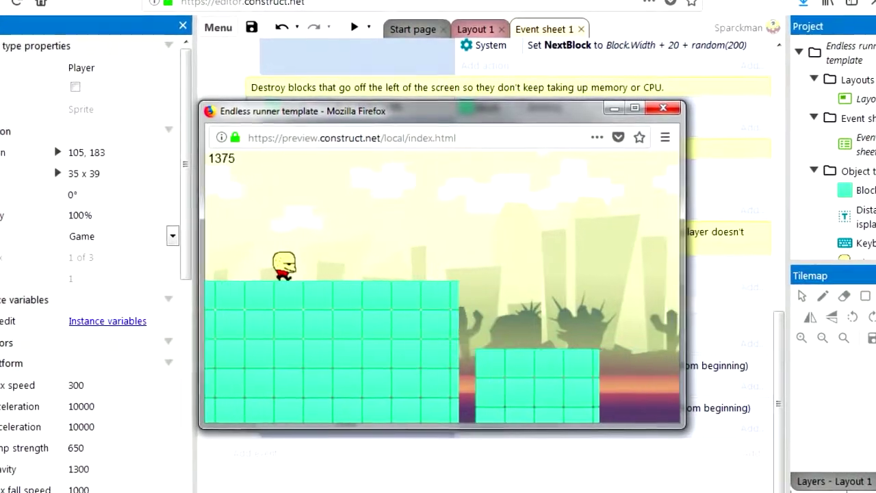
key(space)
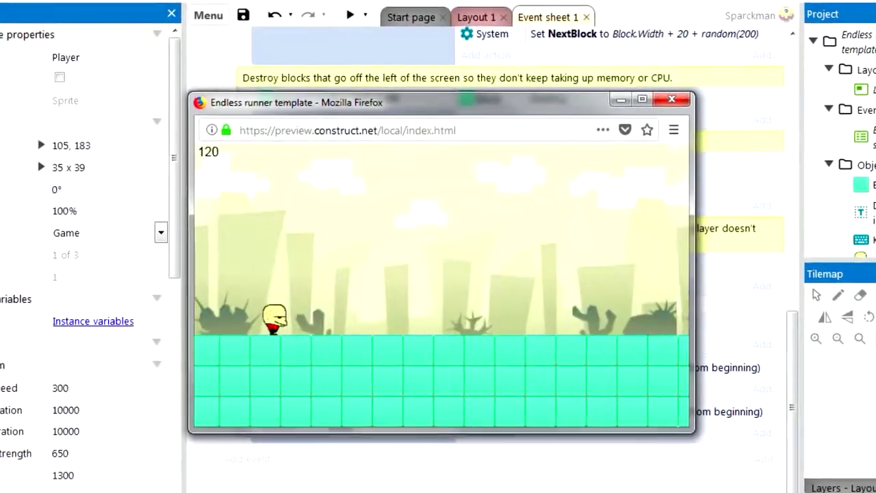
key(space)
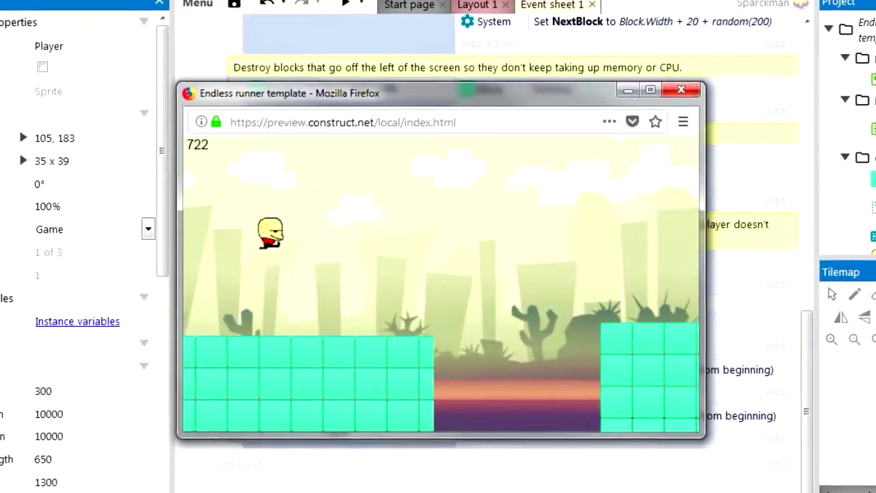
key(space)
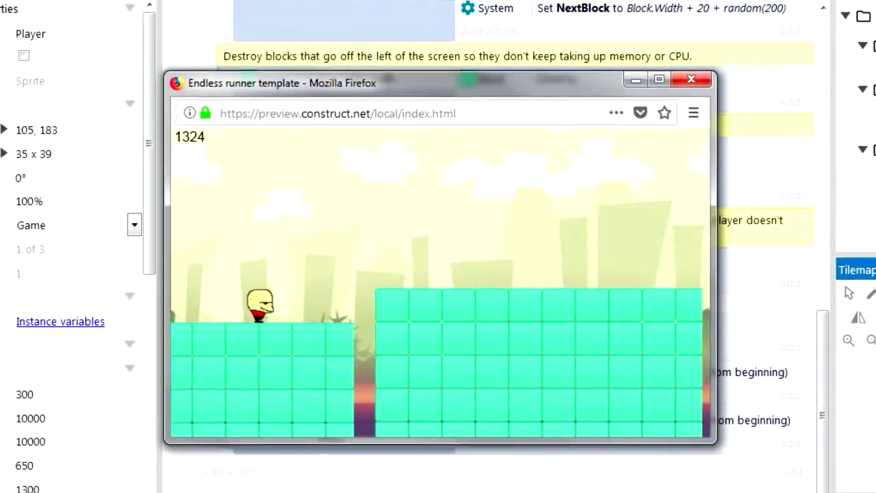
key(space)
key(space)
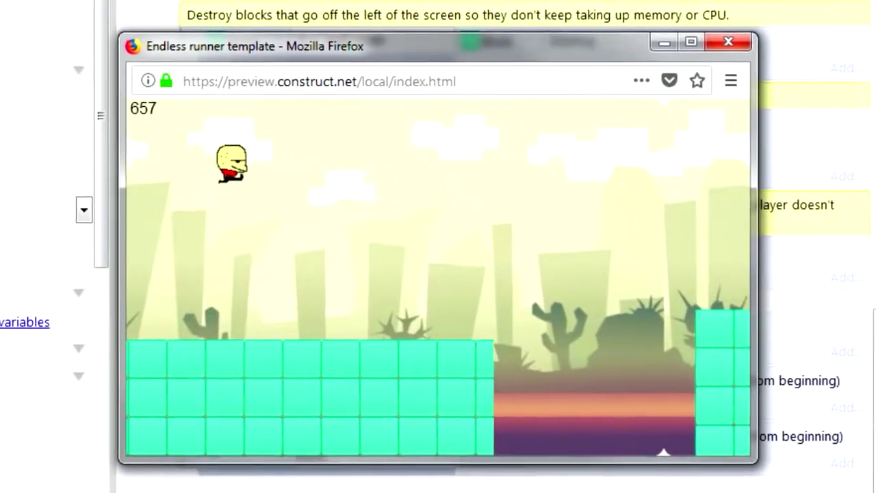
key(space)
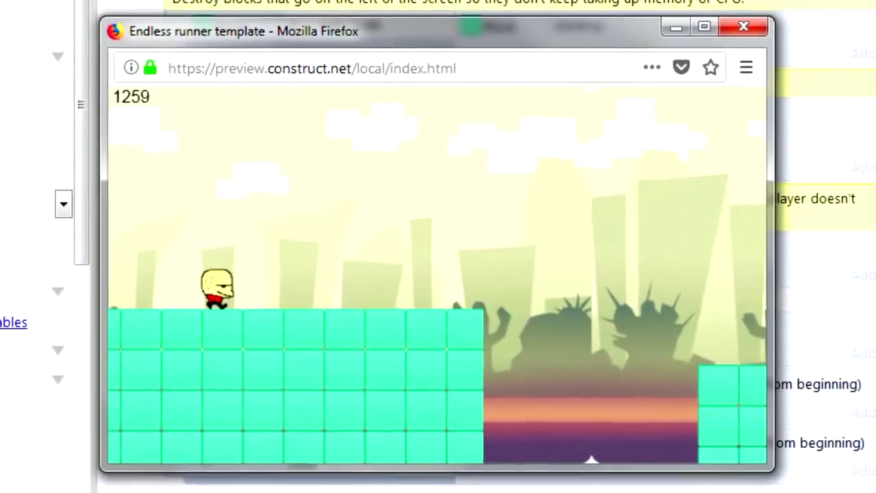
key(space)
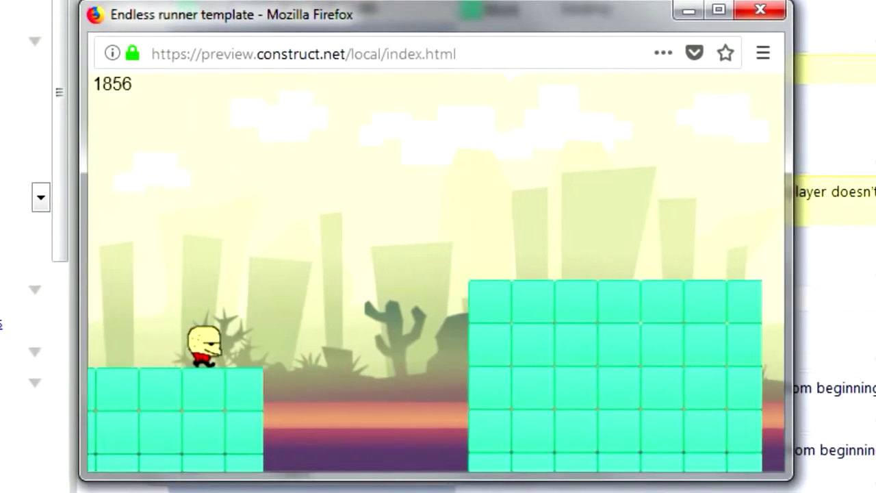
key(space)
key(space)
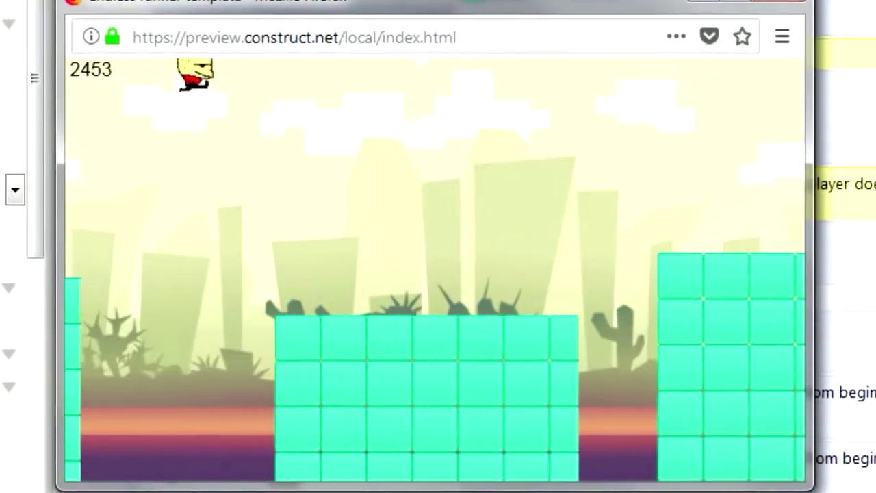
key(space)
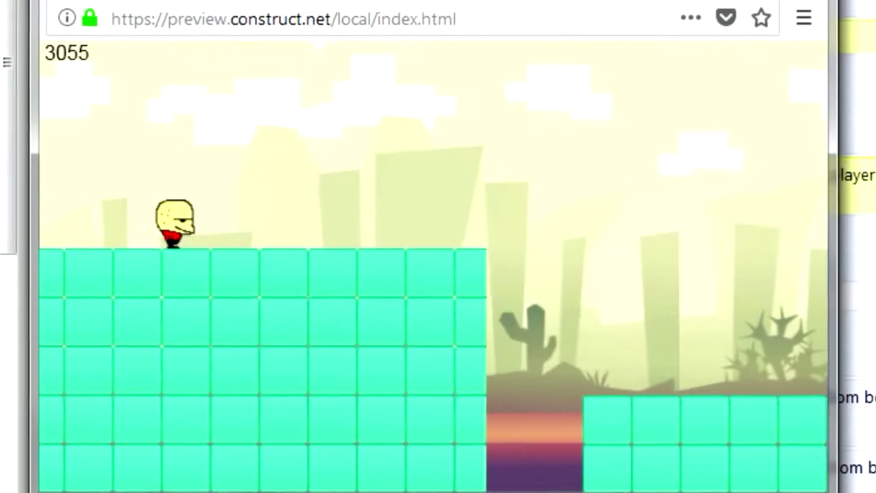
key(space)
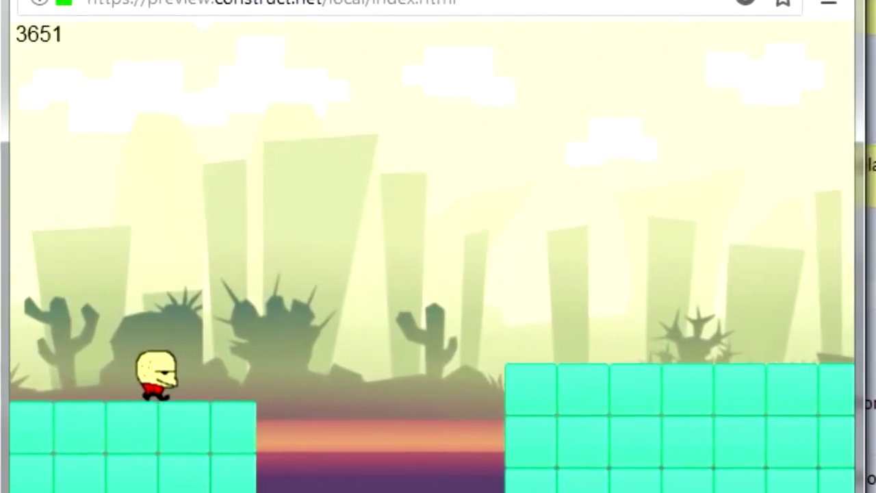